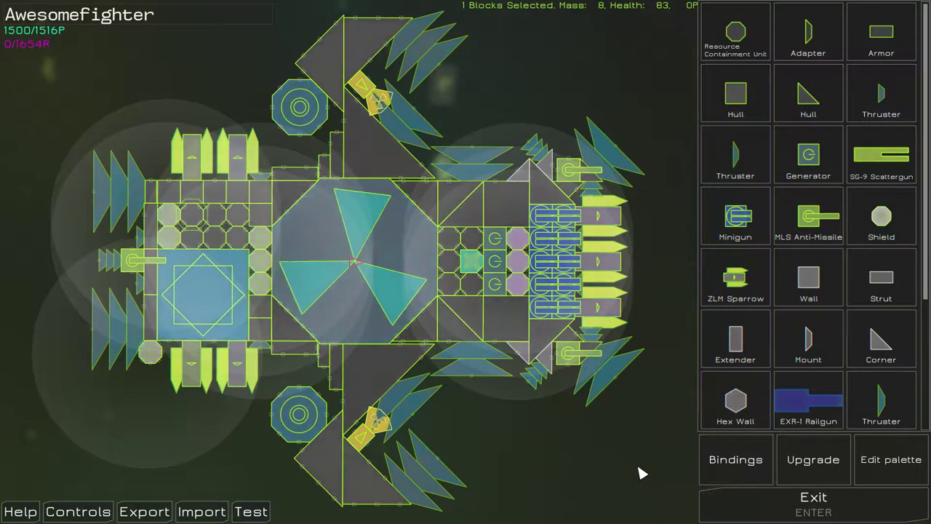
scroll(641, 473, "down", 3)
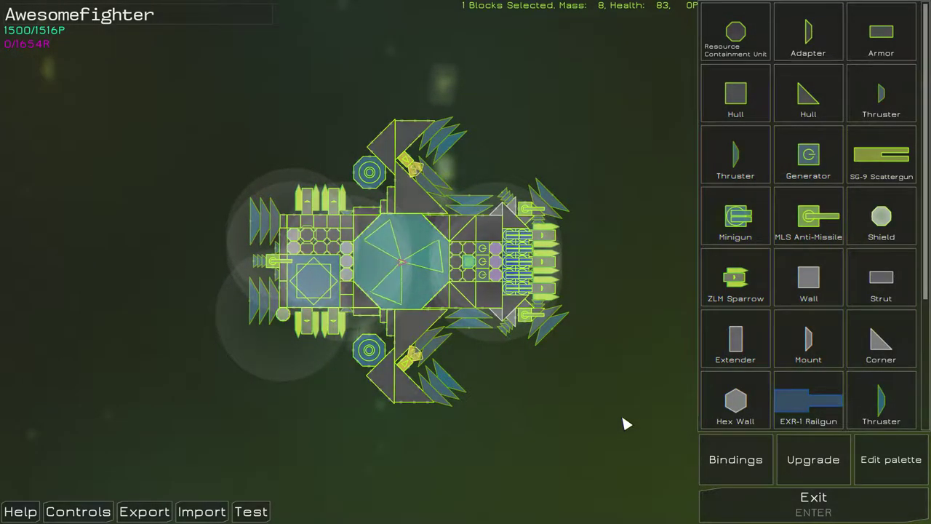
scroll(626, 424, "up", 2)
scroll(602, 431, "up", 2)
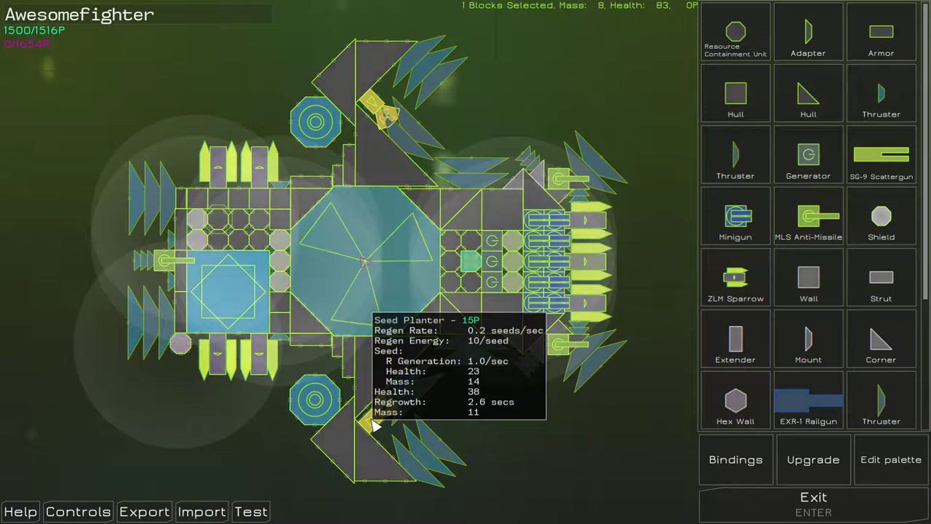
scroll(735, 218, "down", 3)
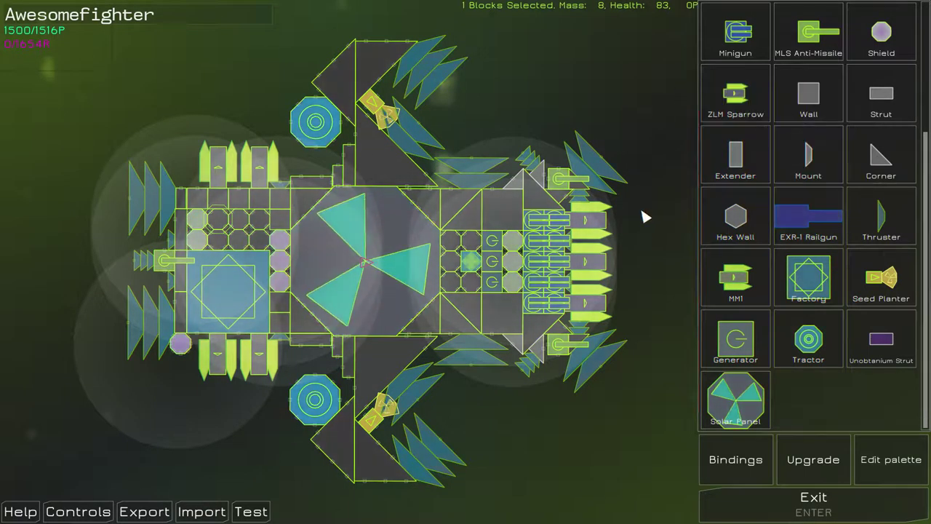
Step: Exit the ship editor and confirm saving the Awesomefighter design
key("Escape")
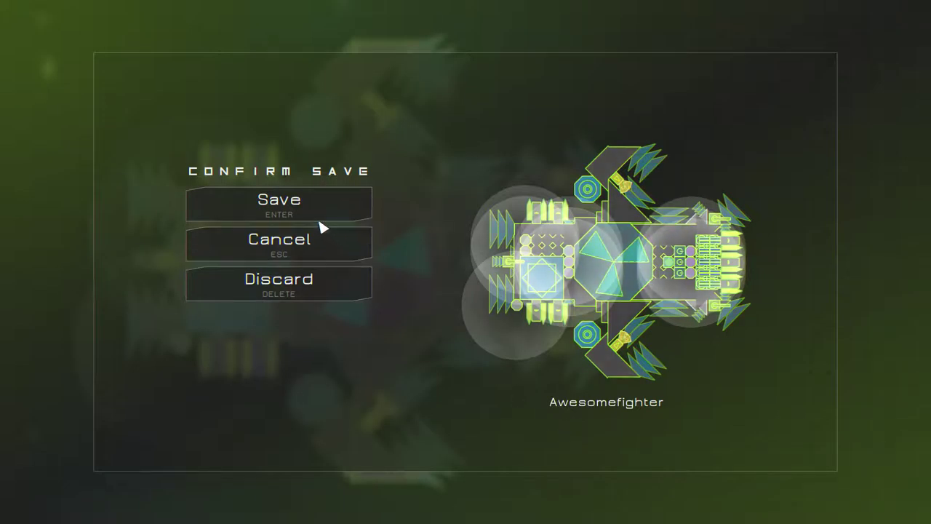
left_click(311, 209)
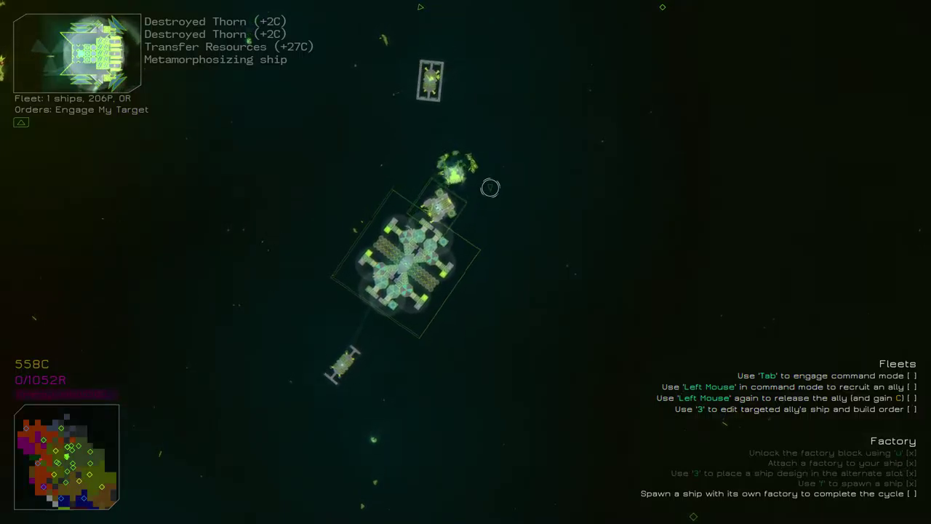
scroll(489, 187, "up", 5)
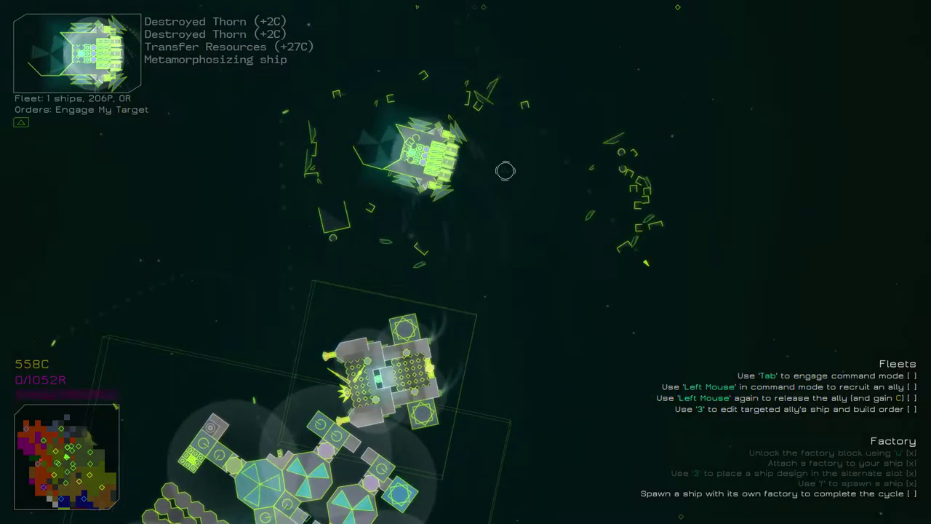
scroll(506, 171, "down", 5)
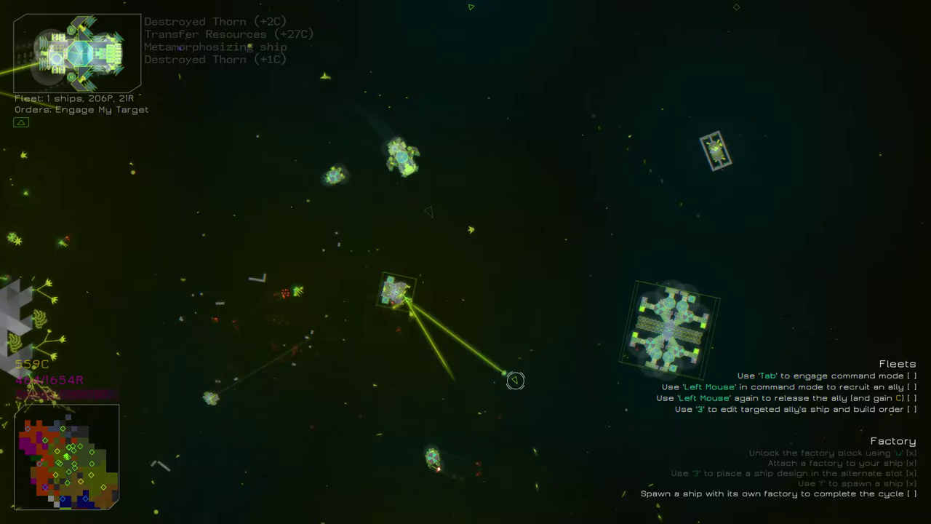
Step: Trade the collected R for credits, then reopen Awesomefighter in the ship editor
key("c")
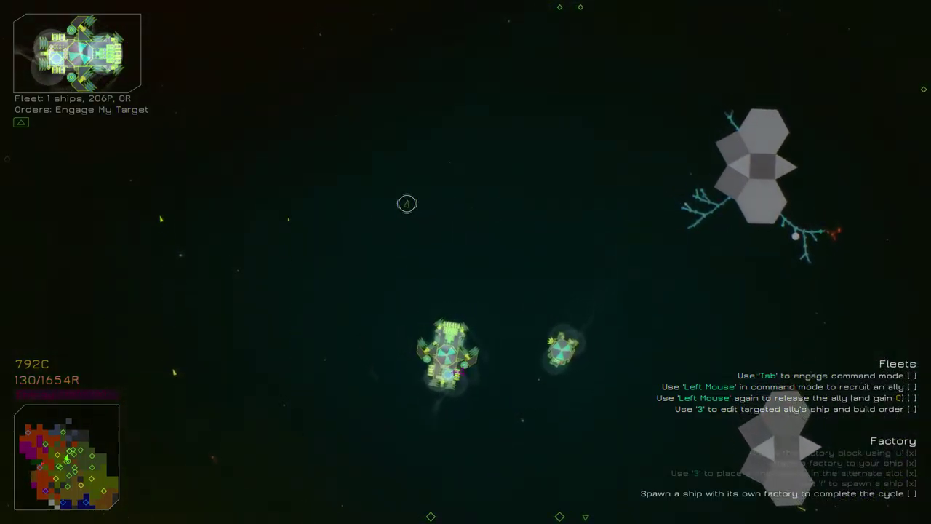
key("3")
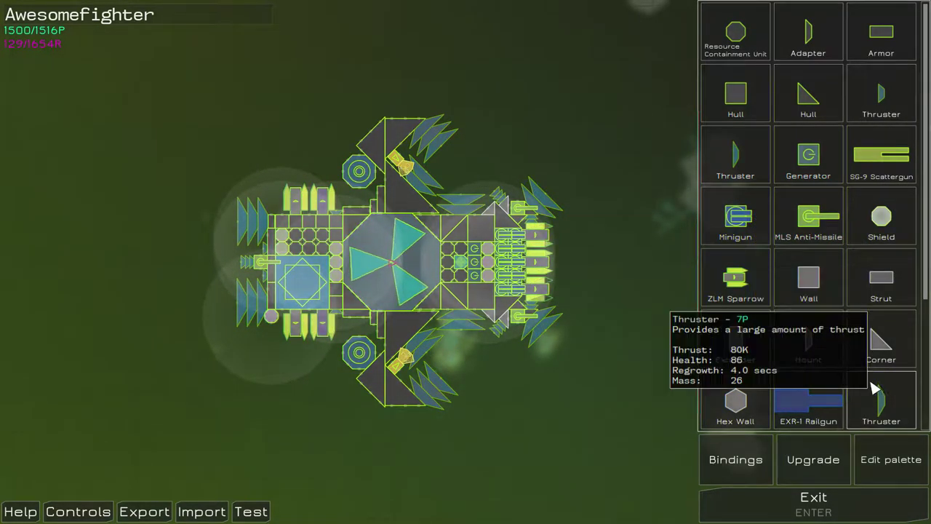
Step: Attach a thruster block to Awesomefighter's lower hull and save the updated design
left_click(876, 407)
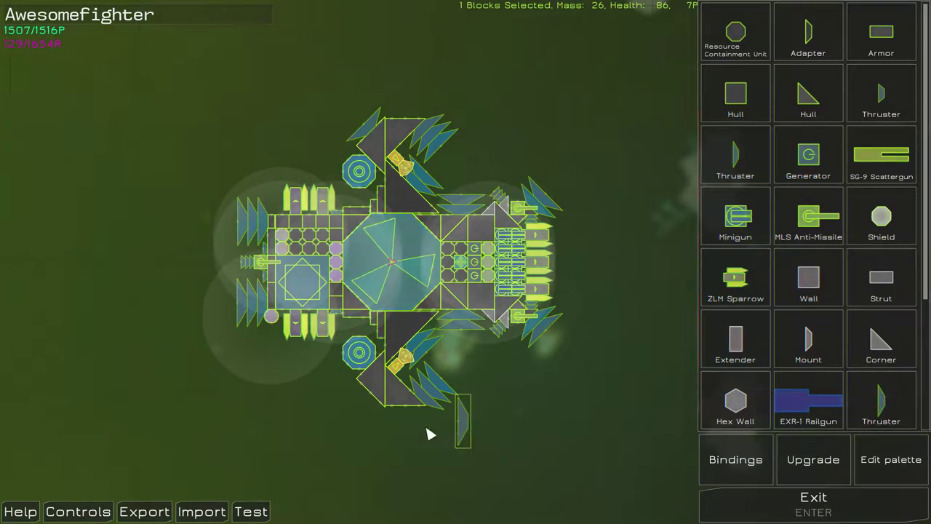
left_click(357, 407)
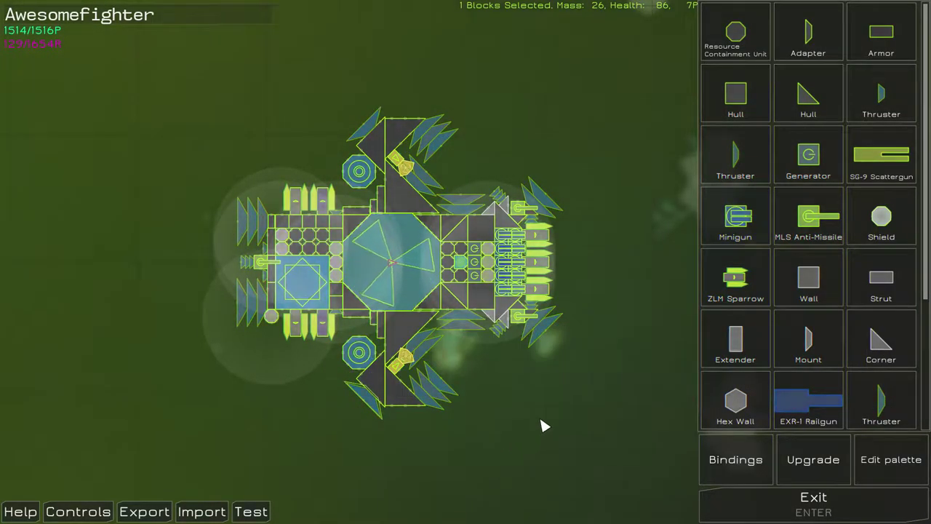
key("Return")
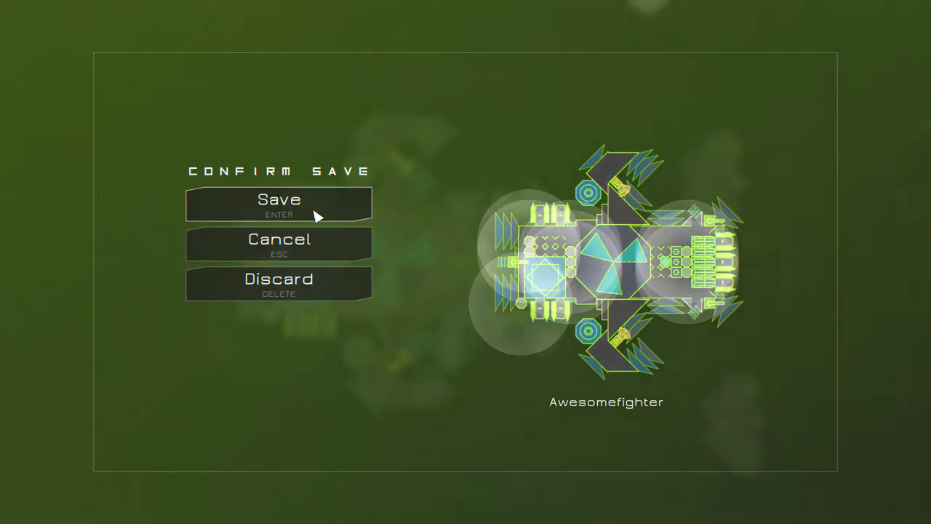
left_click(317, 215)
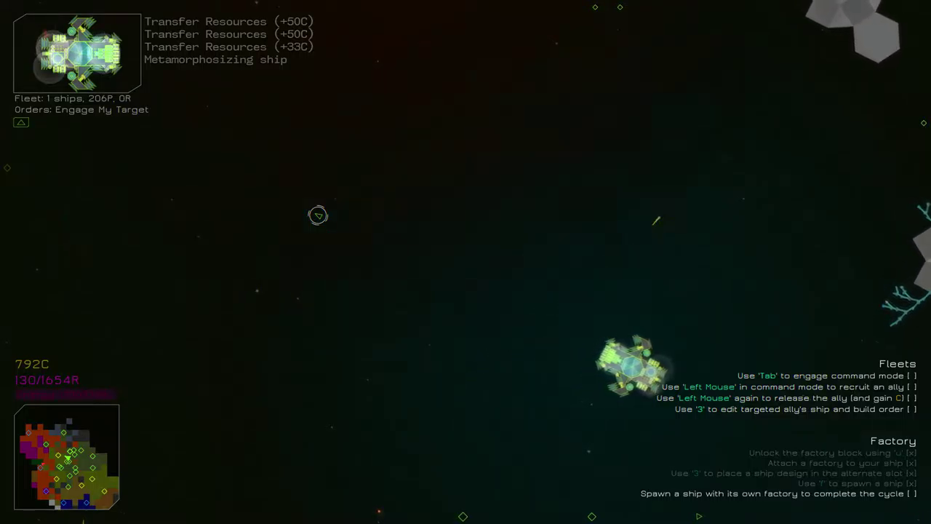
Step: View the sector map, then close it and resume flying
key("m")
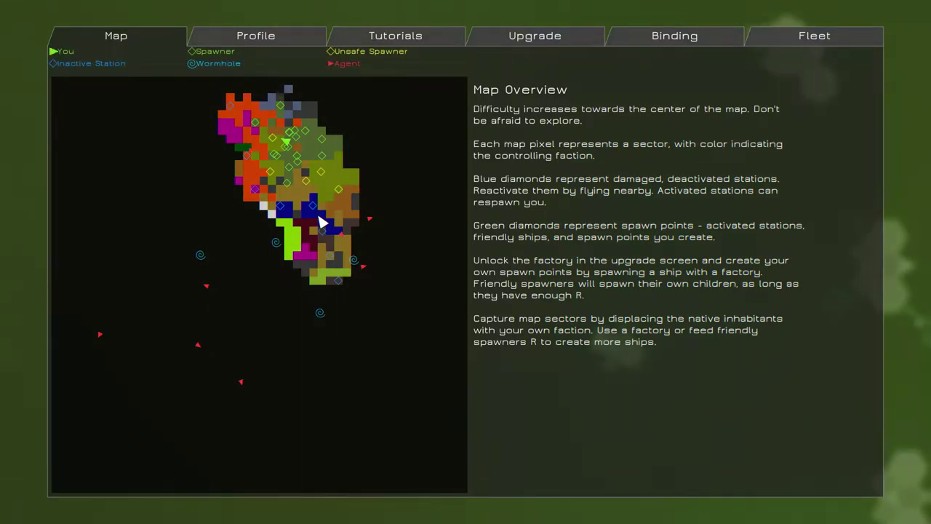
key("Escape")
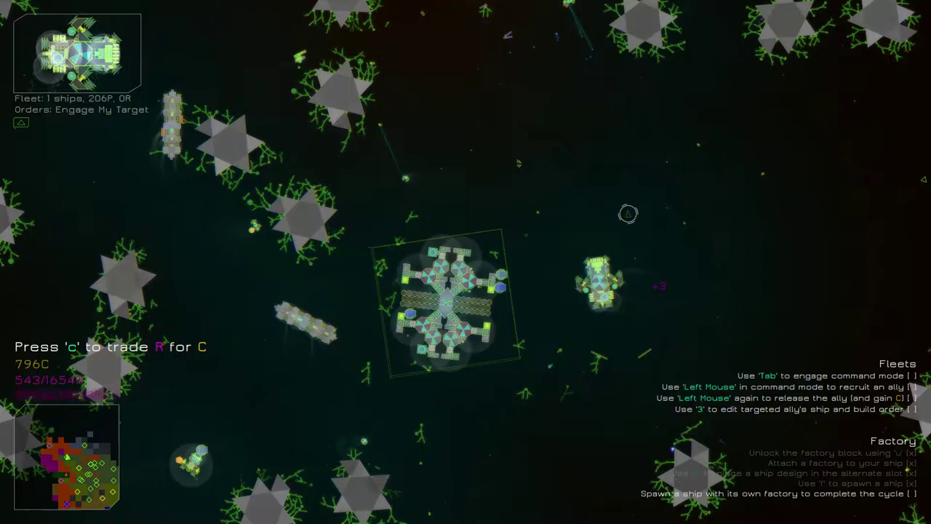
Step: Trade the gathered R for credits before engaging the Raptors
key("c")
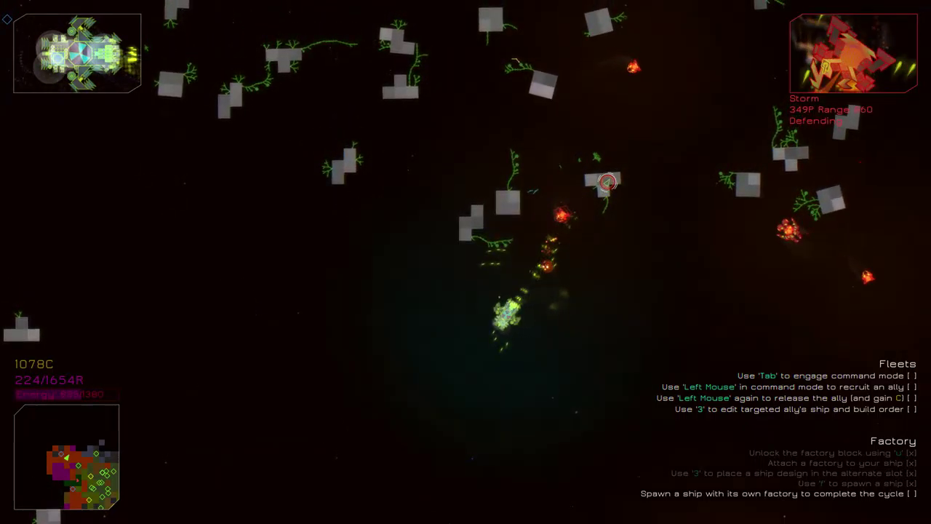
mouse_move(690, 283)
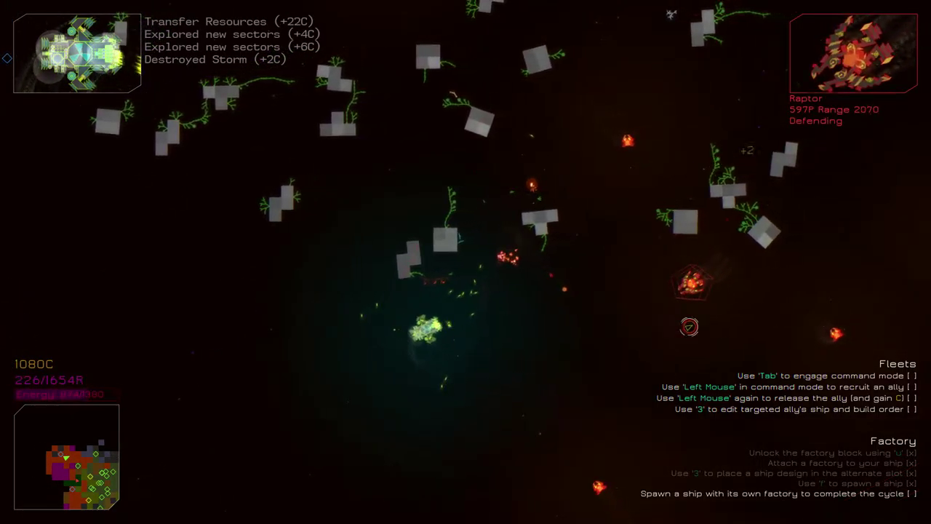
Step: Destroy the nearby Storm, target another red enemy, and trade resources for credits
left_click_drag(604, 339, 521, 373)
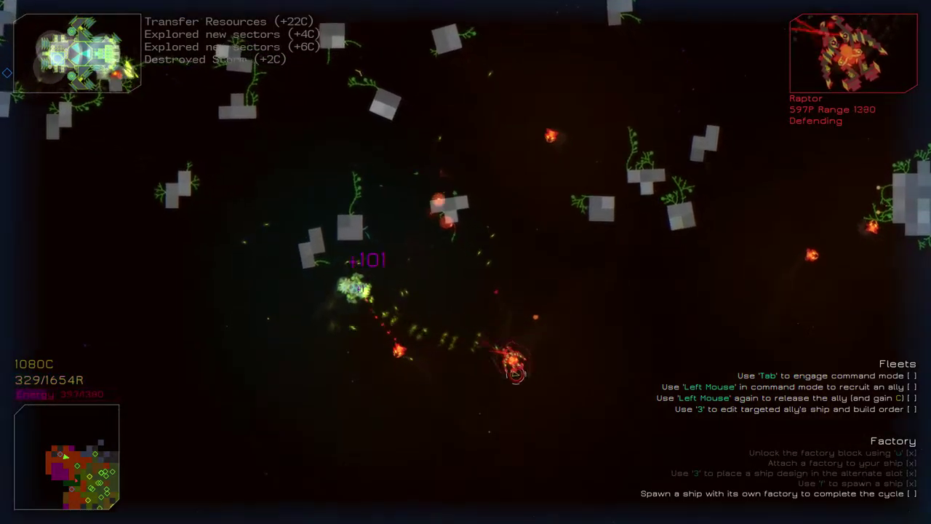
left_click_drag(337, 373, 335, 373)
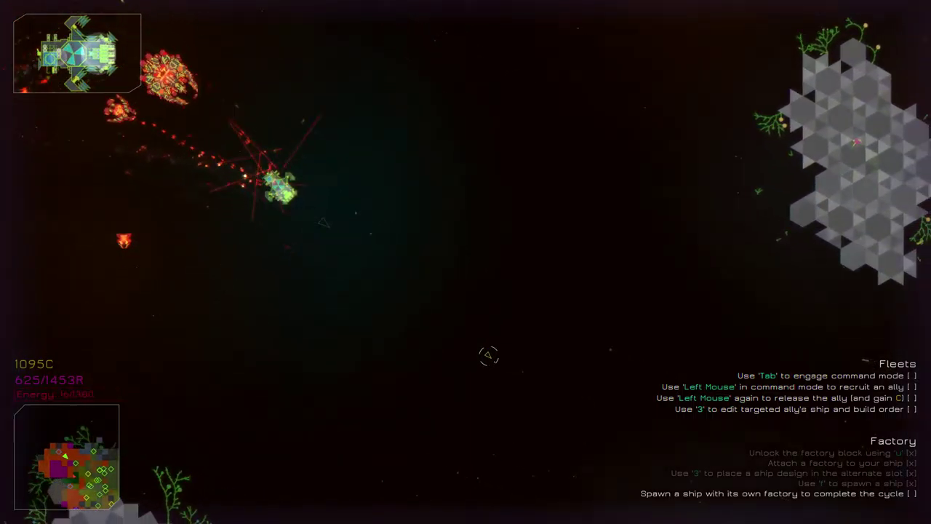
key("Escape")
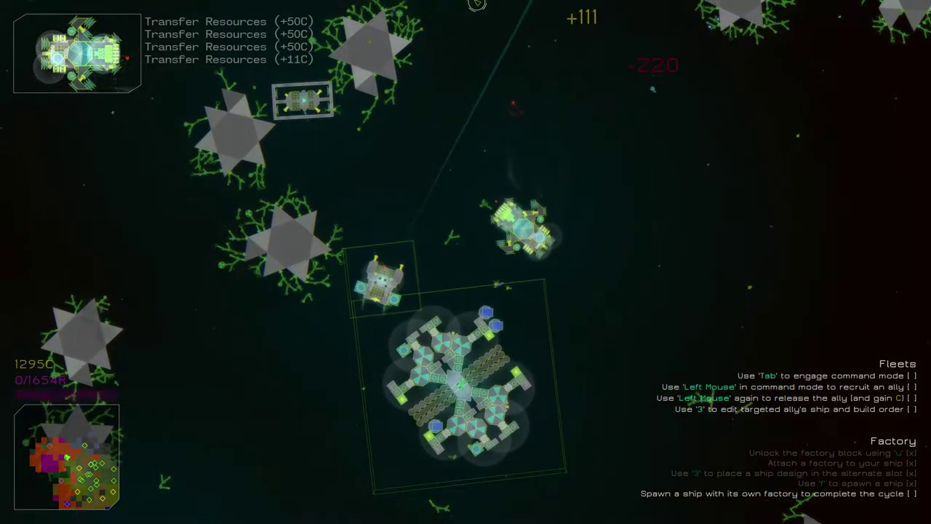
scroll(518, 114, "down", 3)
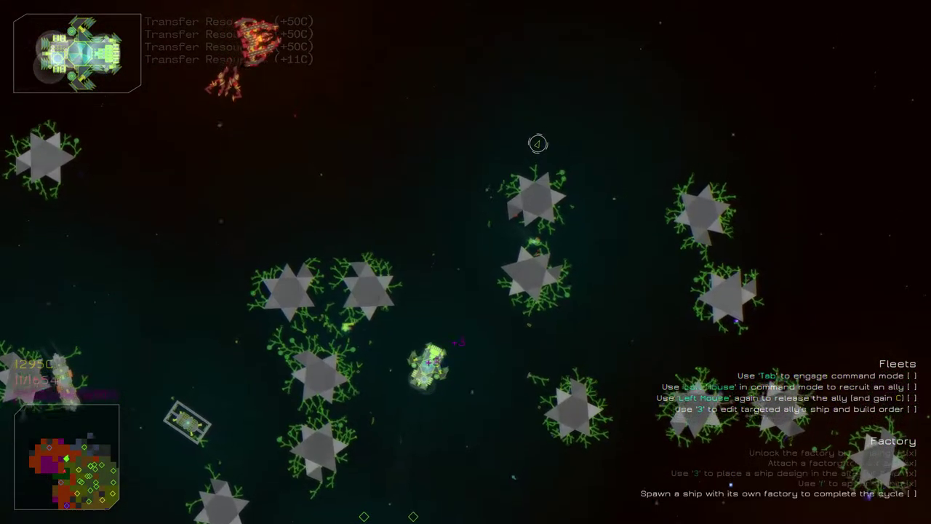
left_click(391, 157)
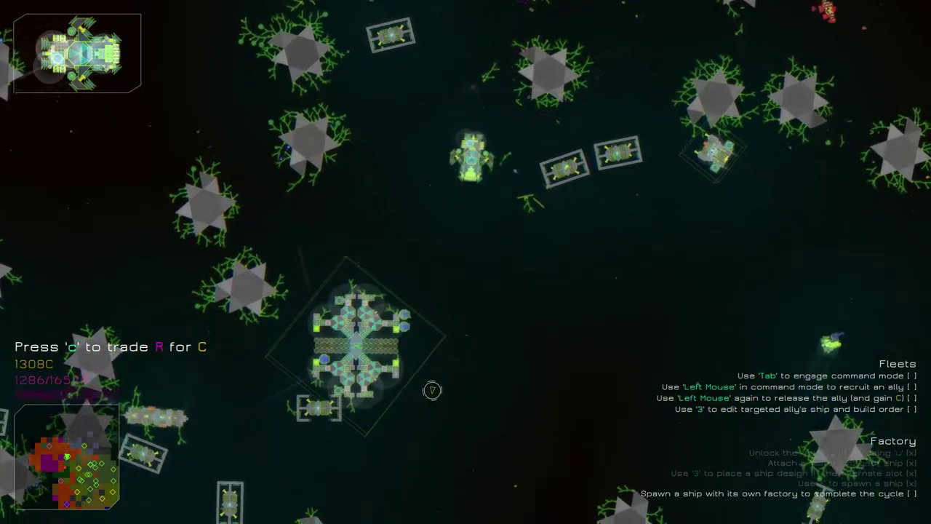
key("c")
key("c")
key("c")
key("c")
key("c")
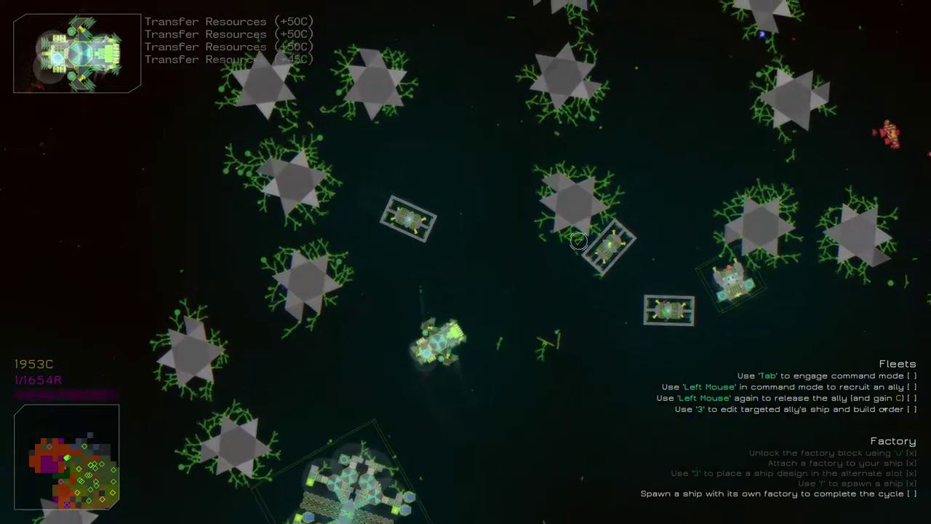
Step: Trade resources for credits three times, bringing the balance to about 2515C
key("c")
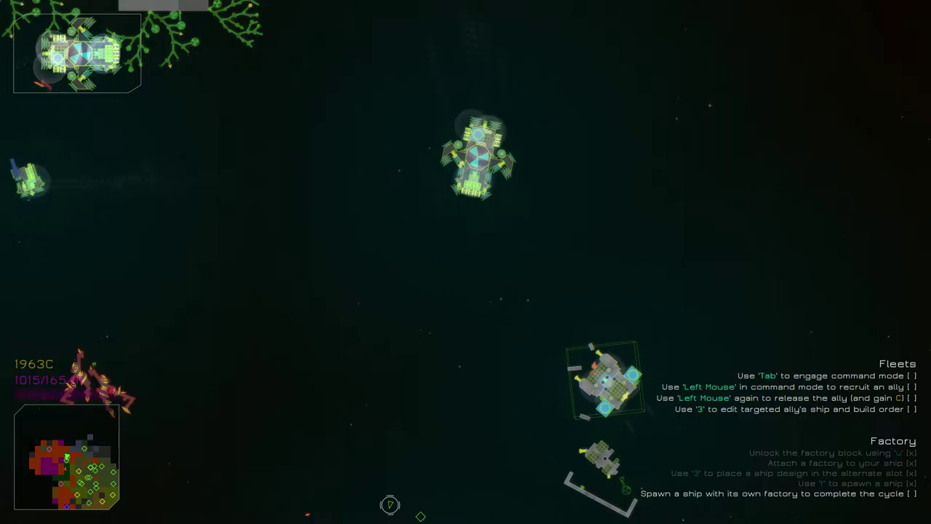
key("c")
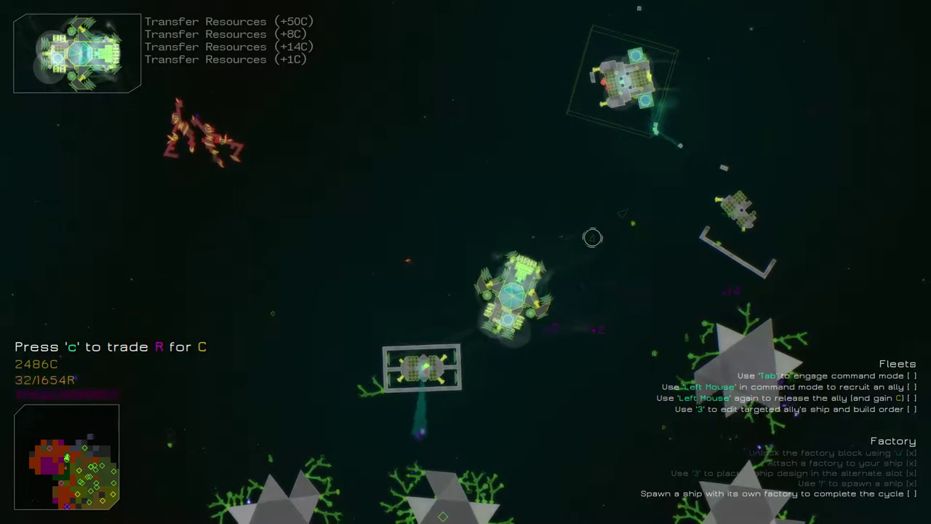
key("c")
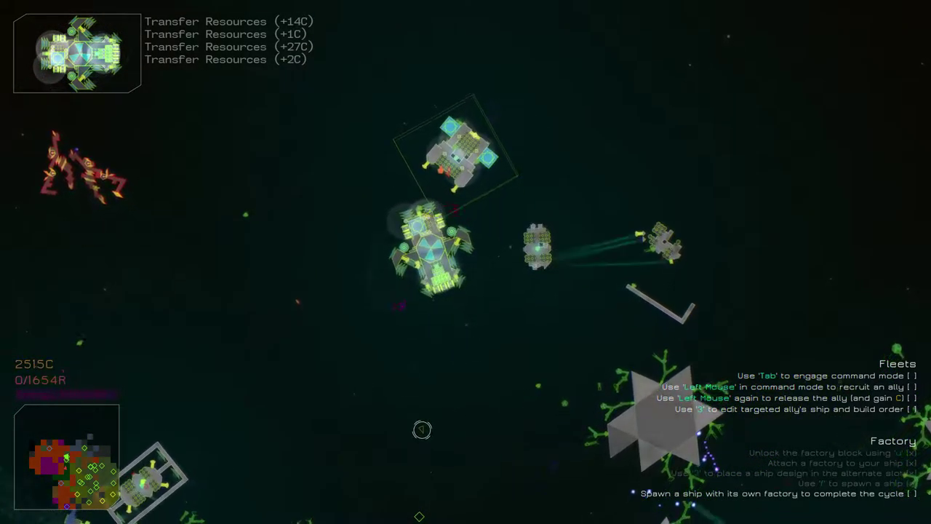
key("1")
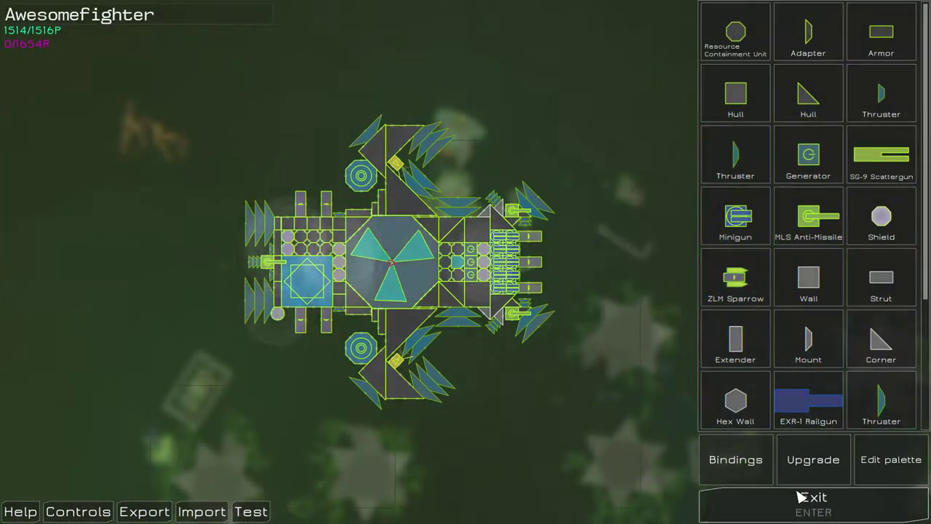
Step: Place a shield generator on top of Awesomefighter's hull
left_click(829, 470)
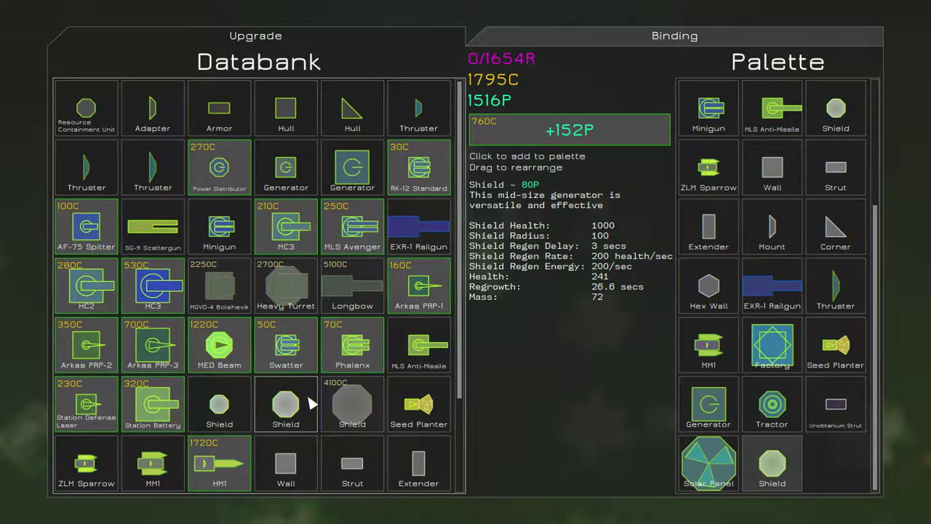
key("Escape")
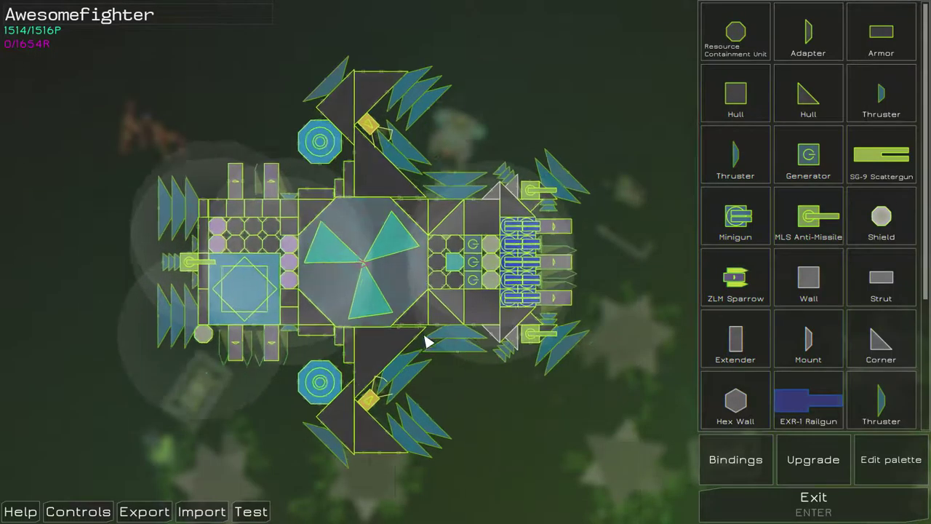
scroll(465, 261, "up", 5)
scroll(808, 363, "down", 3)
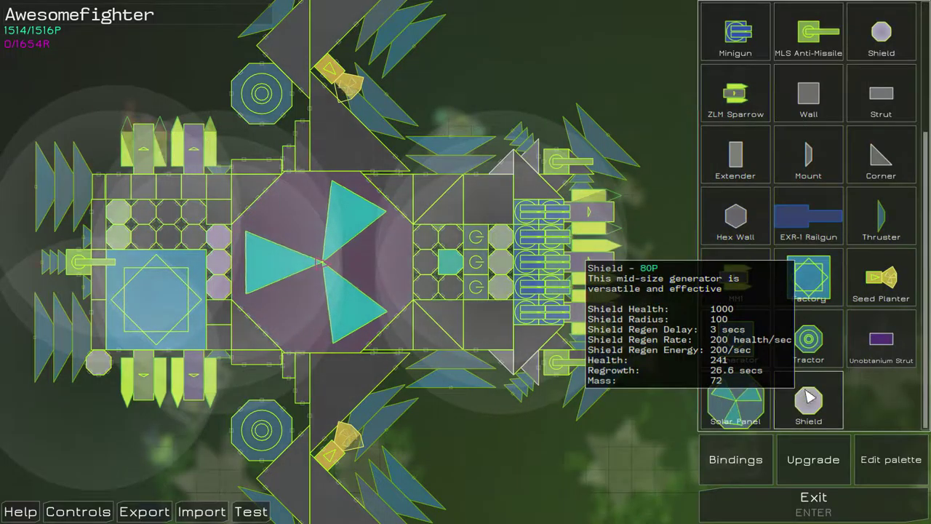
left_click_drag(809, 404, 606, 331)
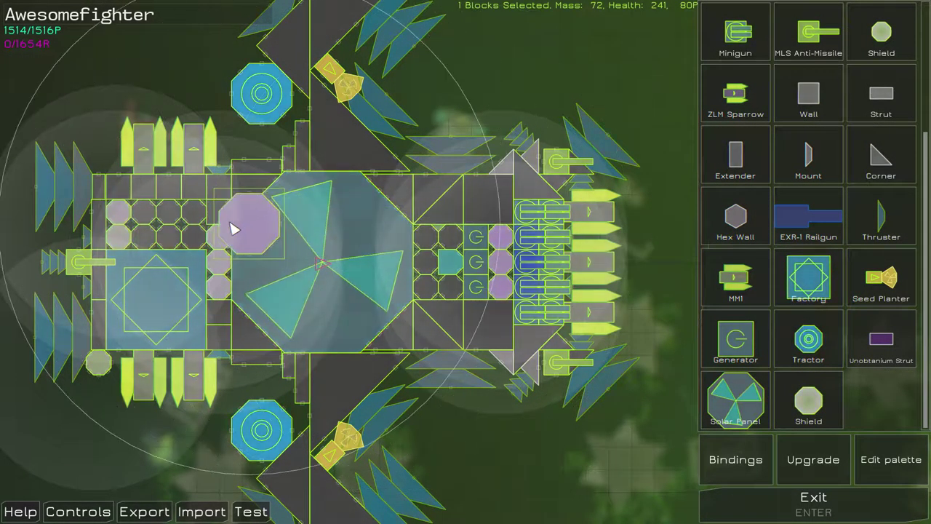
key("w")
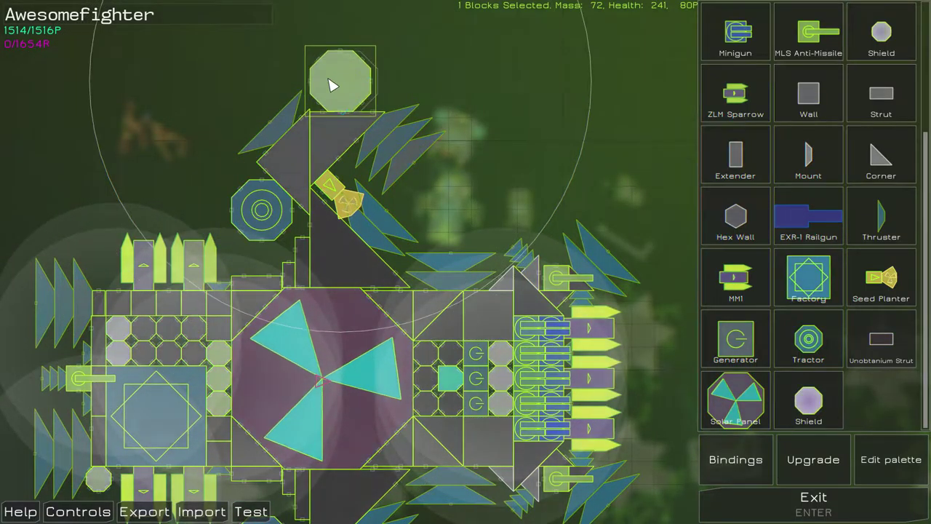
left_click(331, 87)
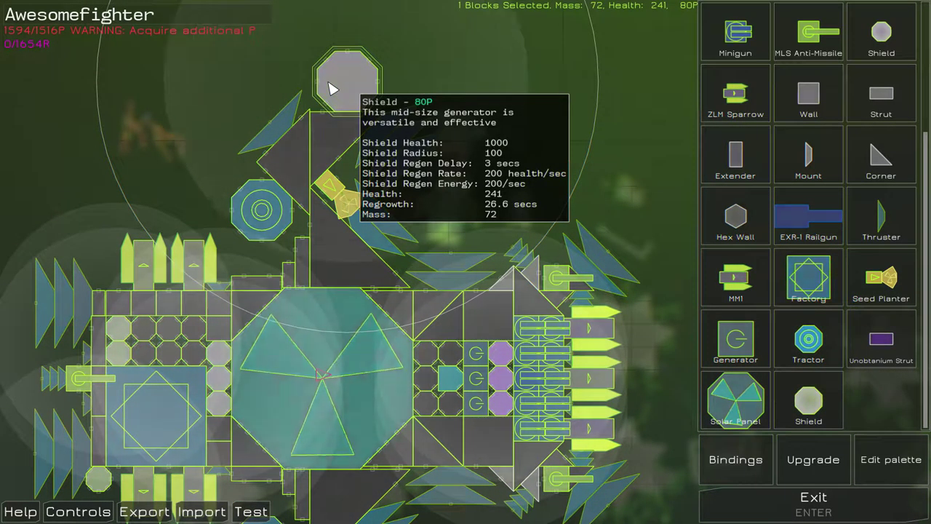
Step: Place a second shield generator below the hull
left_click(814, 459)
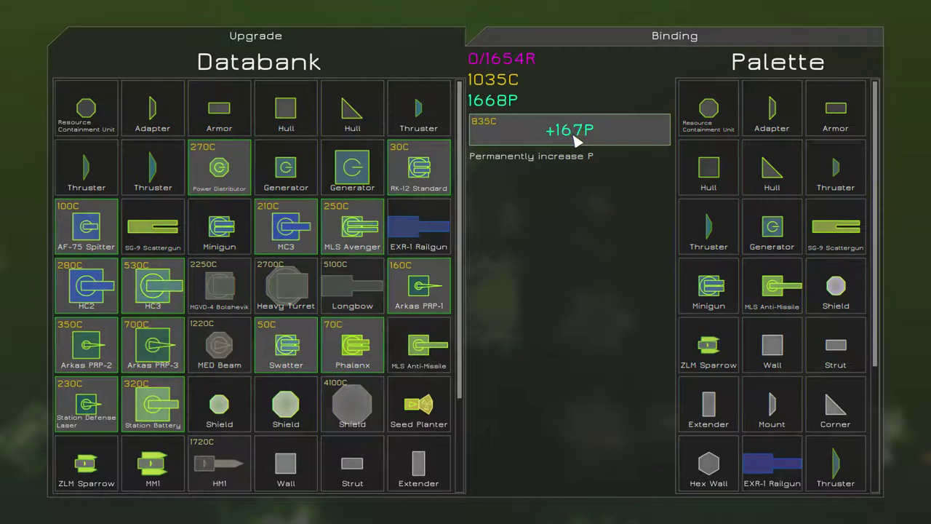
key("Escape")
scroll(437, 262, "up", 3)
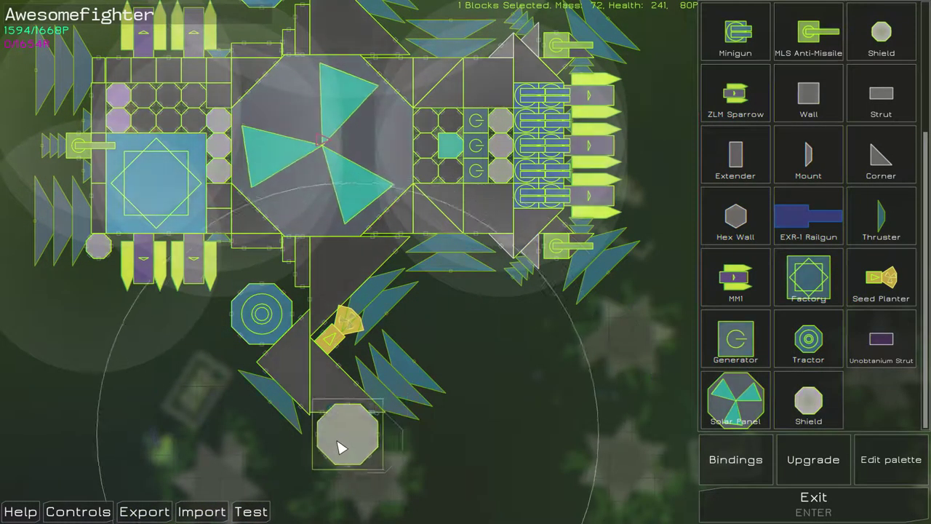
left_click(335, 476)
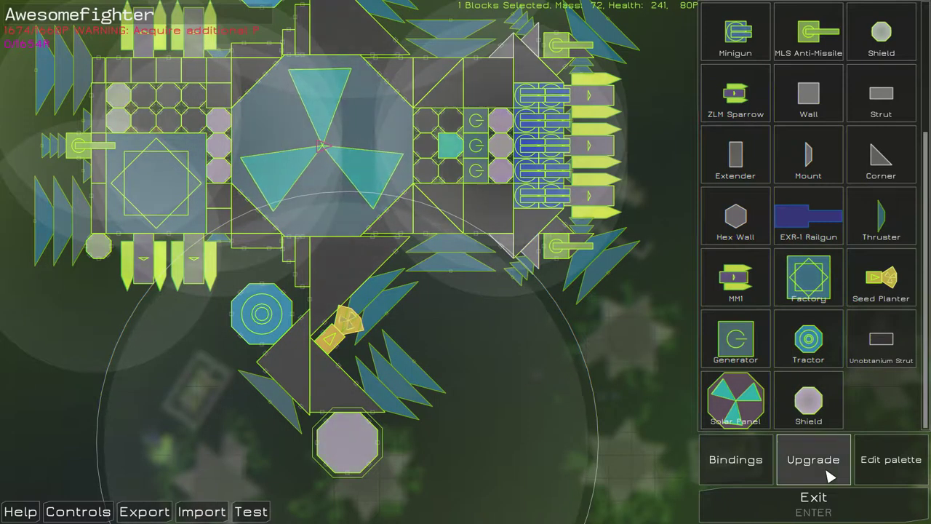
Step: Spend credits to raise ship points to 1835 and confirm the save
left_click(830, 476)
left_click(542, 134)
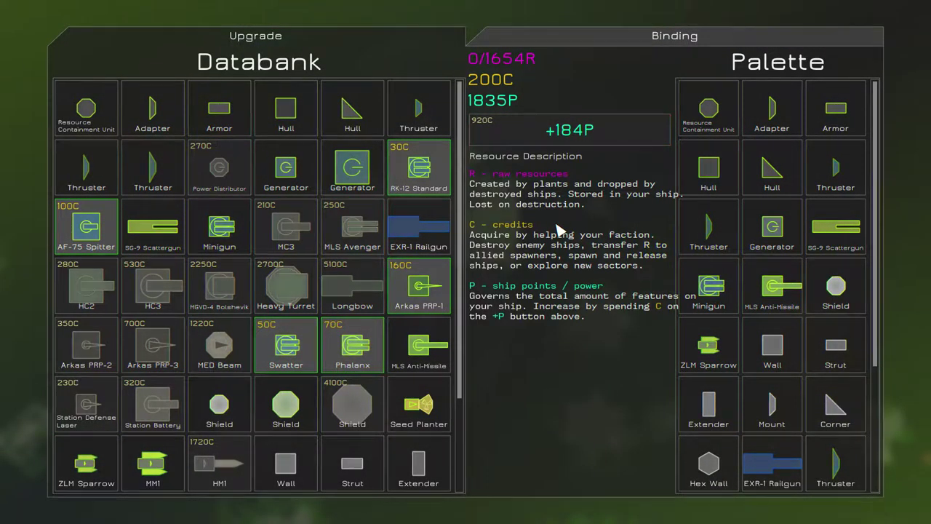
key("Escape")
key("Escape")
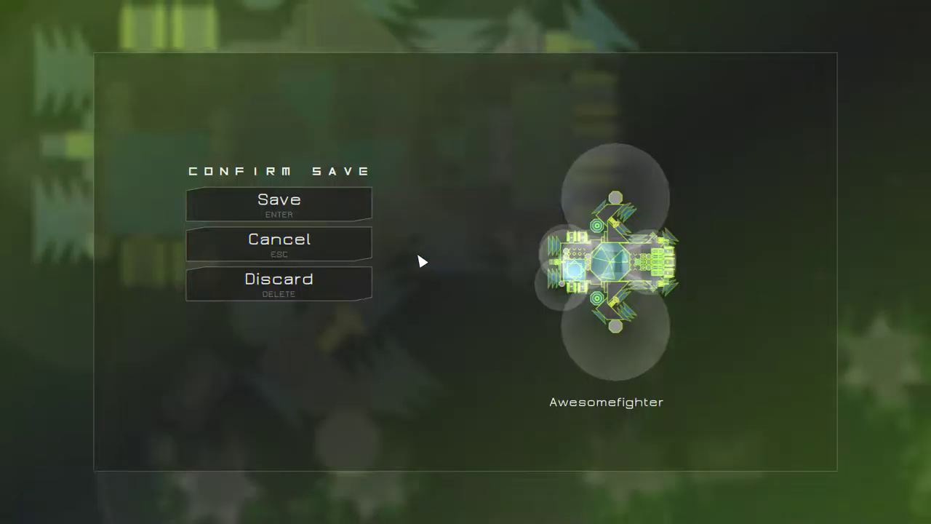
left_click(335, 213)
Step: Reopen the editor and attach a thruster beside the bottom shield
key("1")
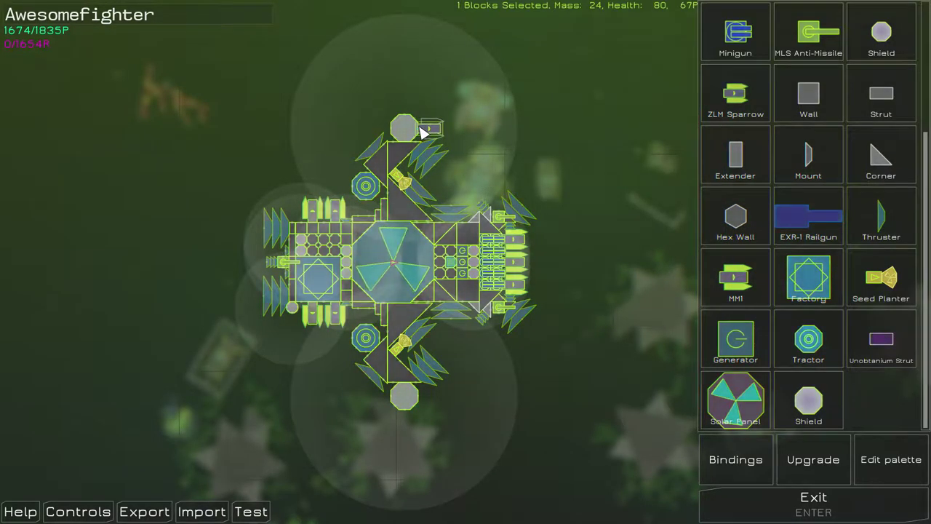
scroll(466, 123, "up", 2)
scroll(509, 160, "up", 2)
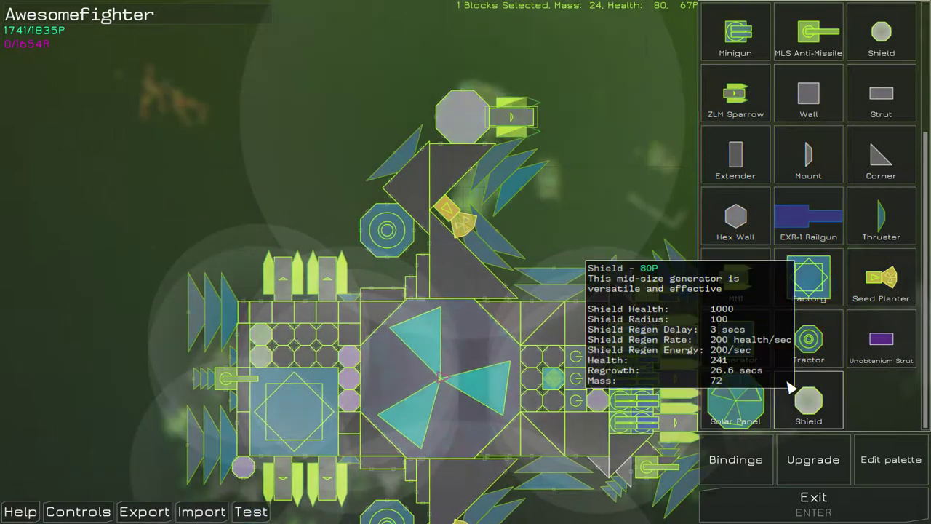
scroll(471, 118, "down", 1)
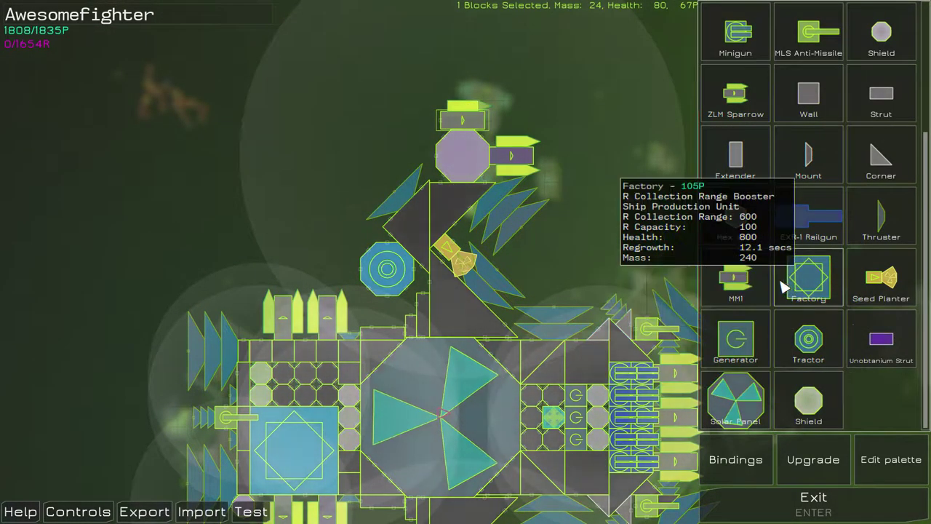
key("Up")
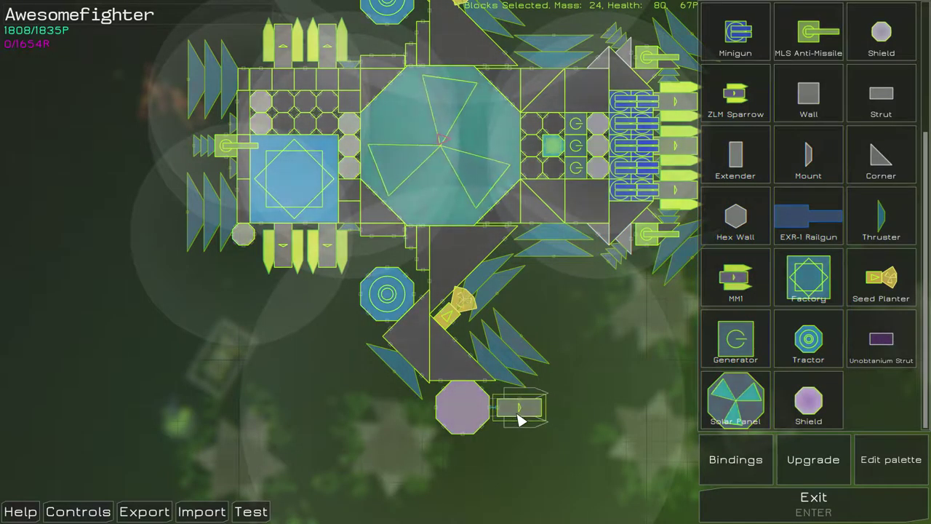
left_click(518, 419)
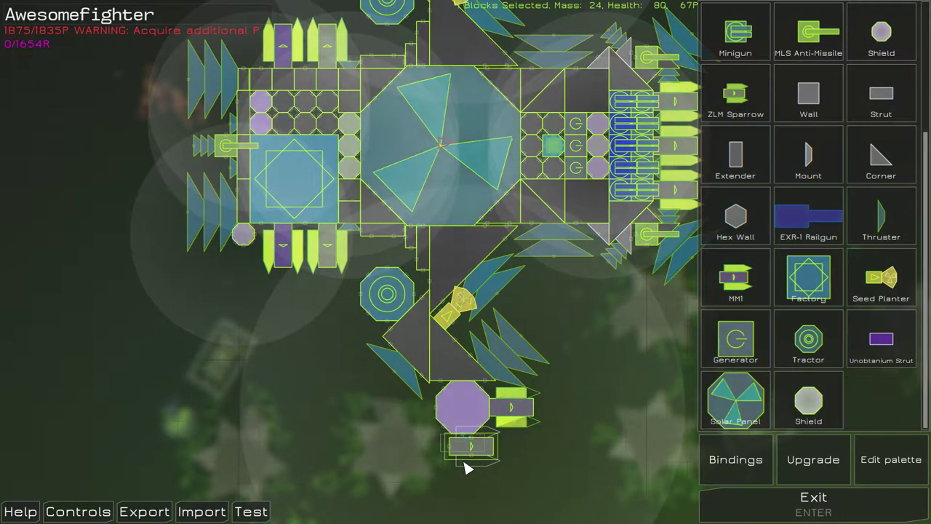
Step: Check the upgrade databank, view the ship's top, and exit to the save prompt
left_click(818, 469)
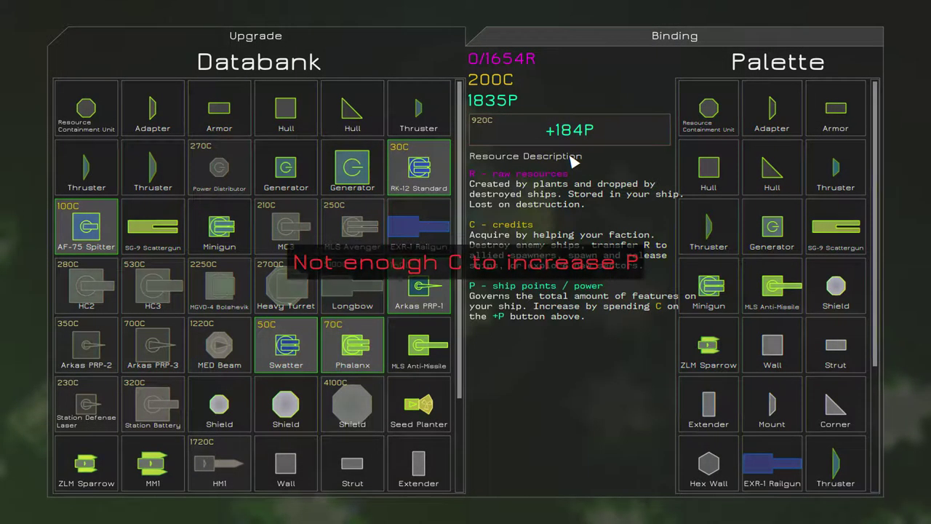
key("Escape")
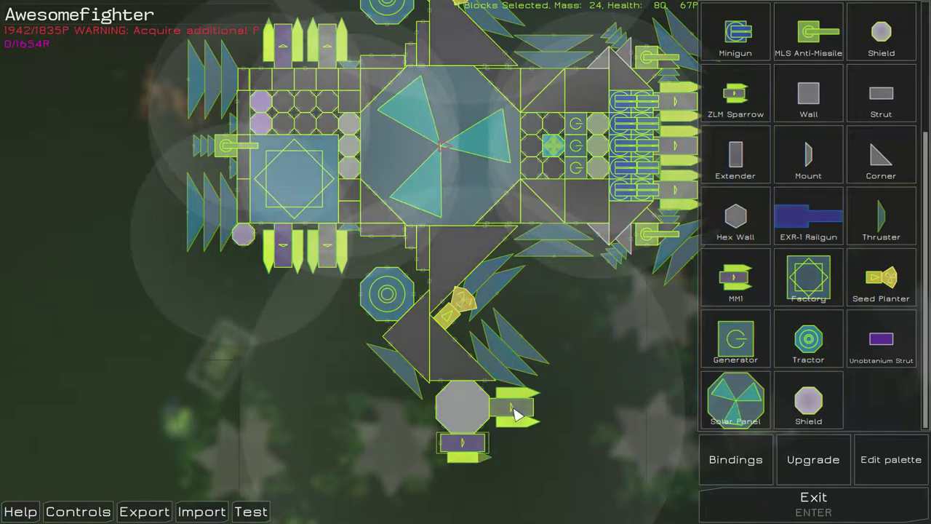
key("w")
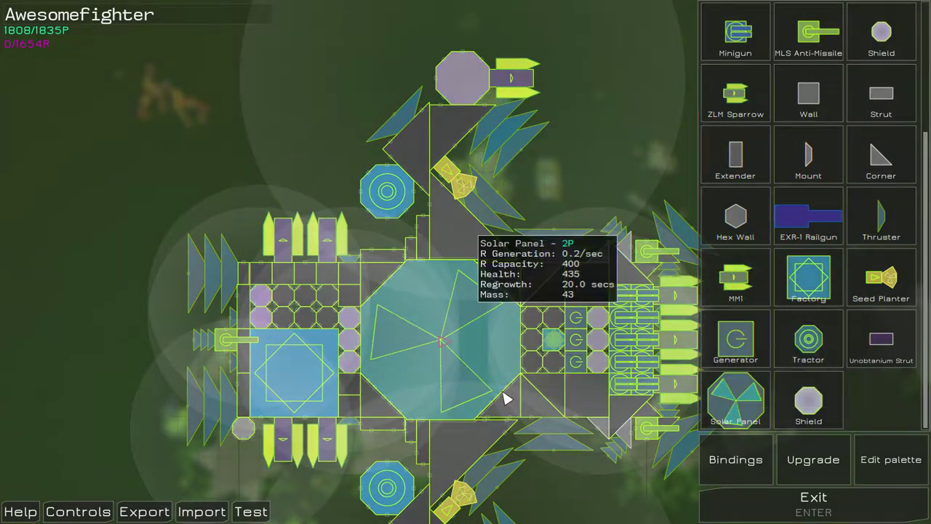
key("Escape")
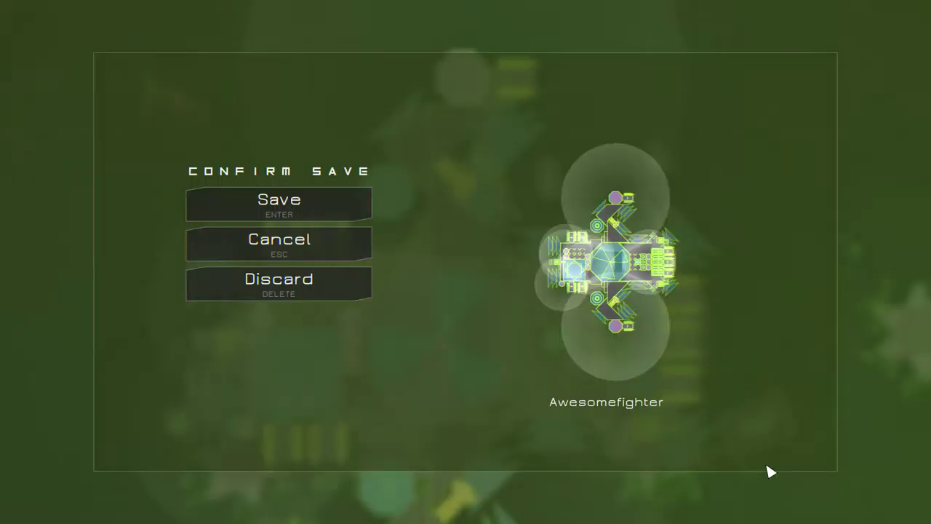
Step: Save the refitted Awesomefighter and trade collected resources for credits twice
left_click(294, 206)
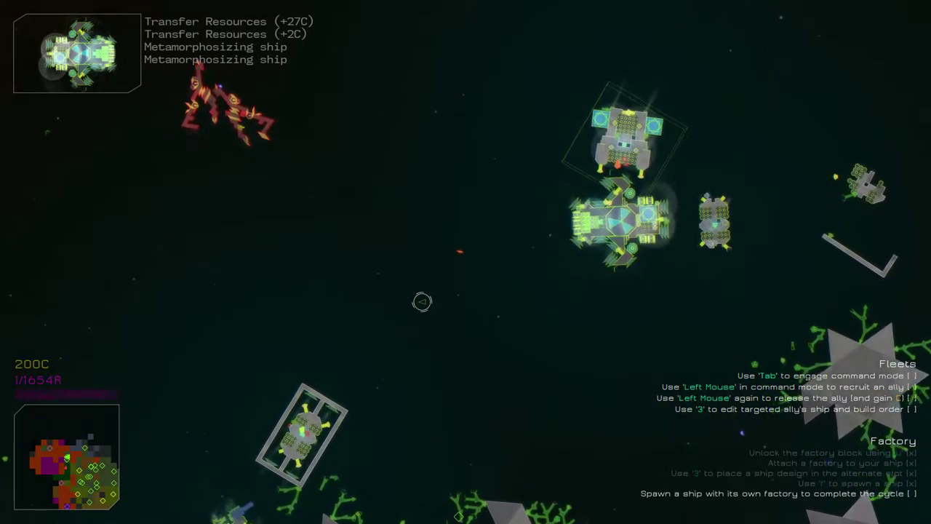
scroll(424, 301, "down", 5)
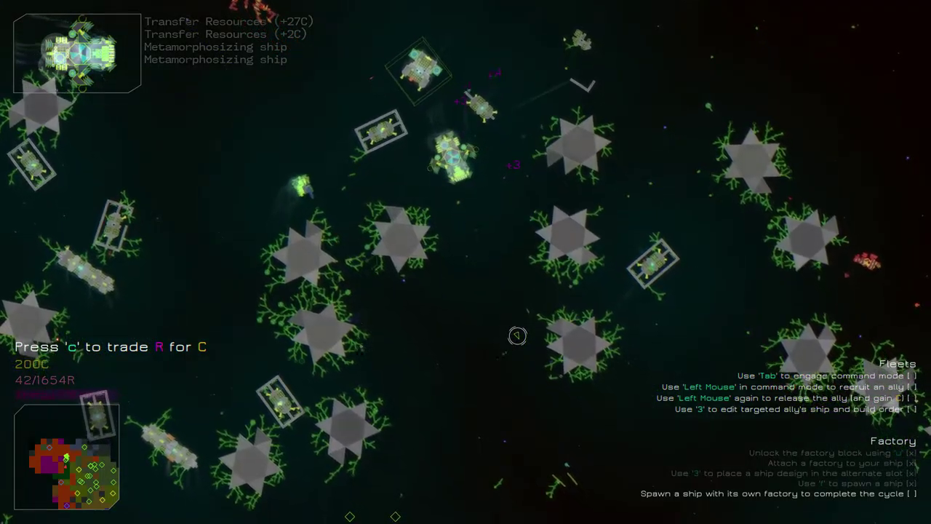
key("c")
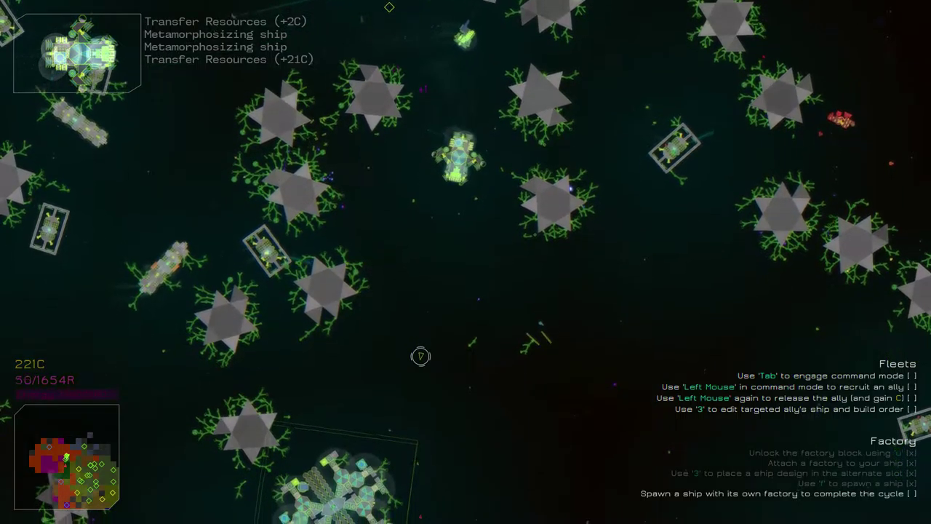
scroll(421, 356, "down", 3)
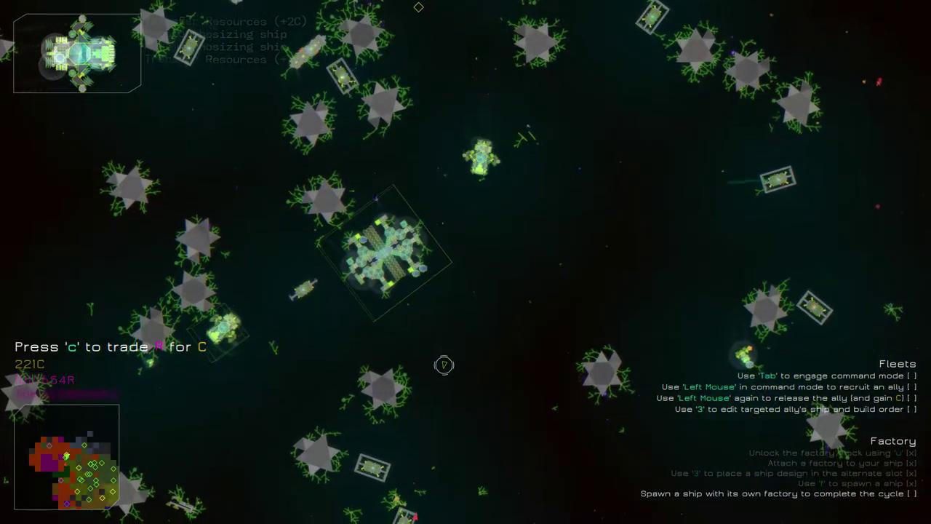
key("c")
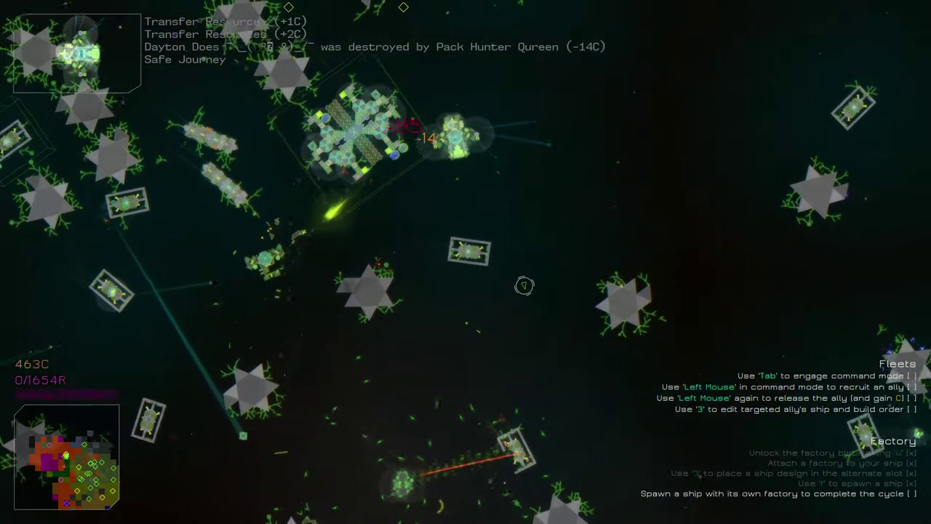
Step: Trade collected resources for credits three times, raising the balance to about 2472 credits
key("c")
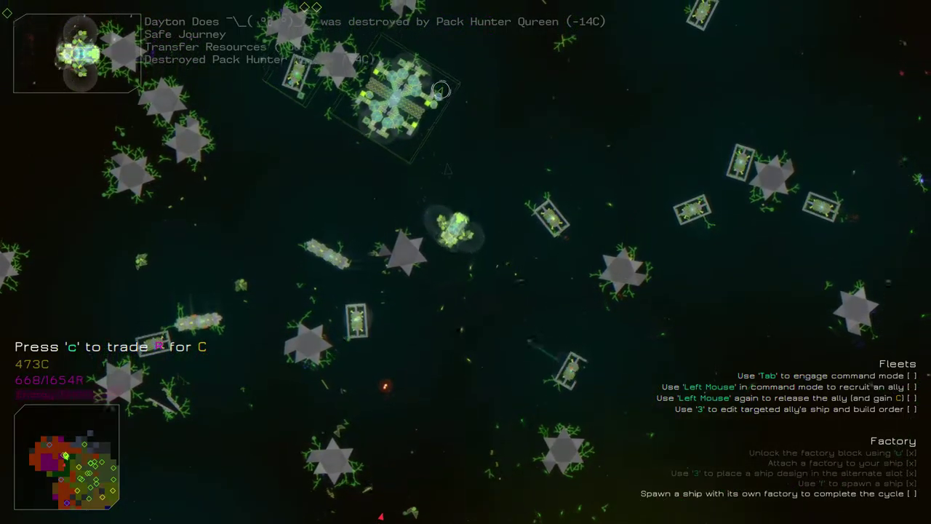
key("c")
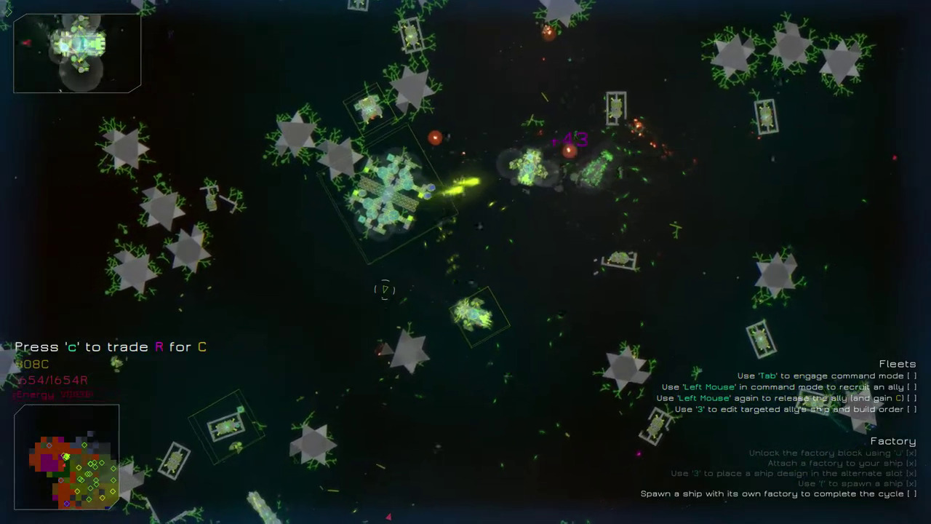
key("c")
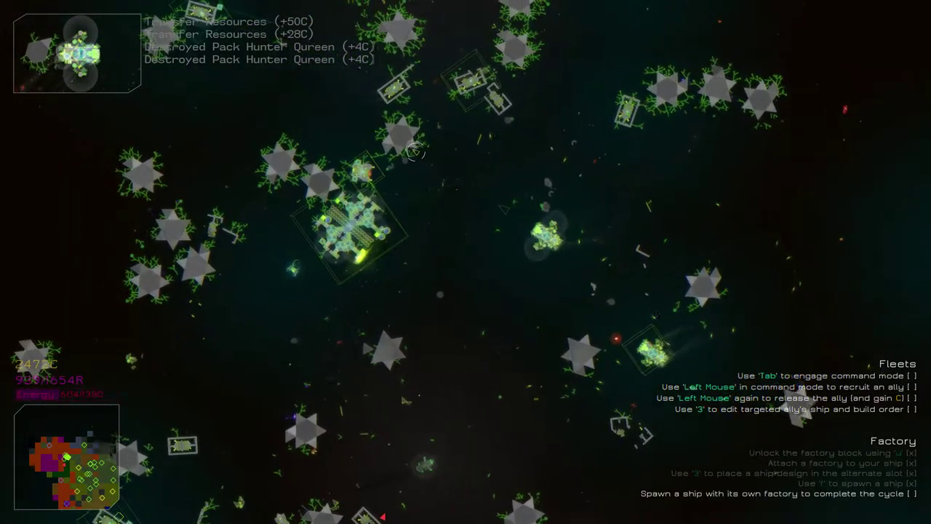
Step: Trade resources for credits twice to pass 4000 credits, then hide and restore the HUD
key("c")
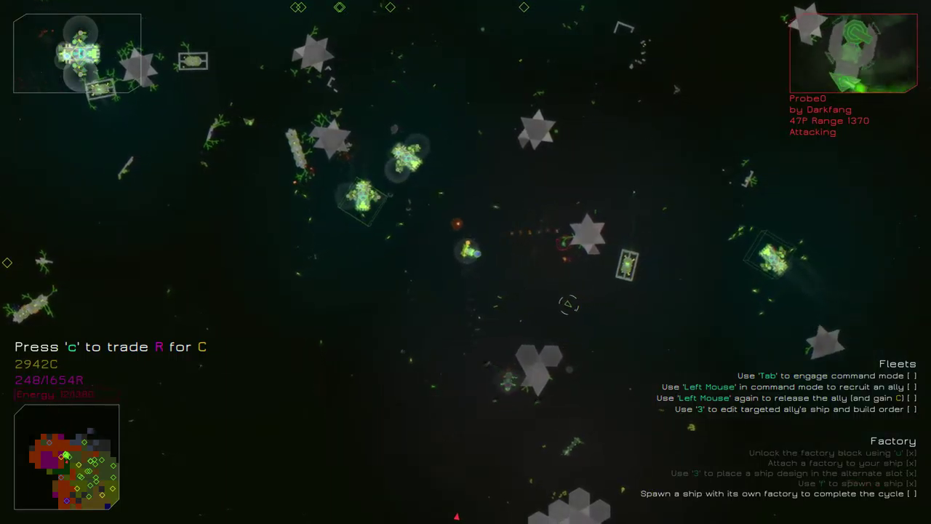
key("c")
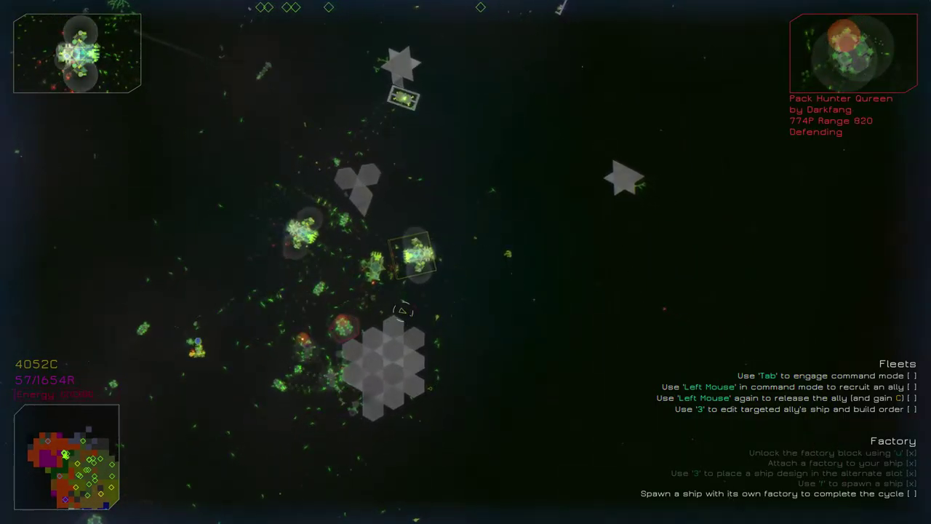
key("Tab")
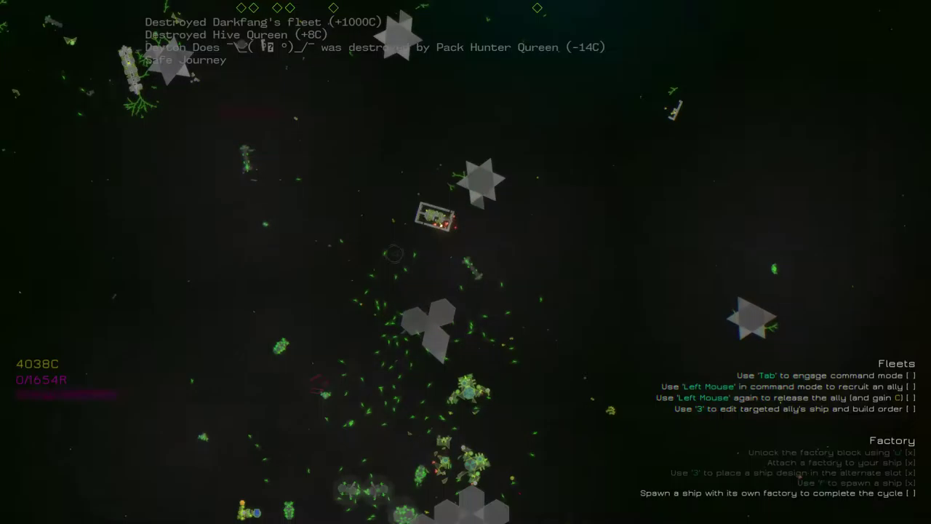
key("Tab")
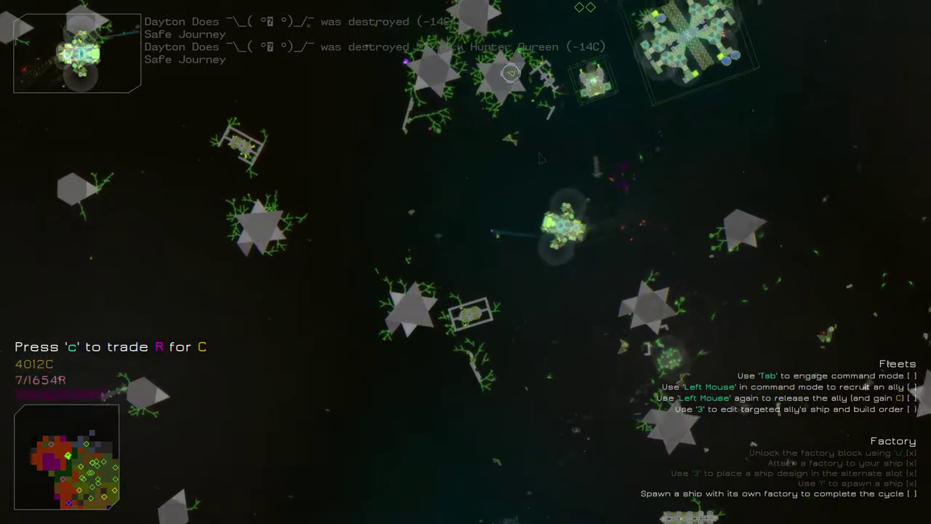
scroll(595, 165, "up", 5)
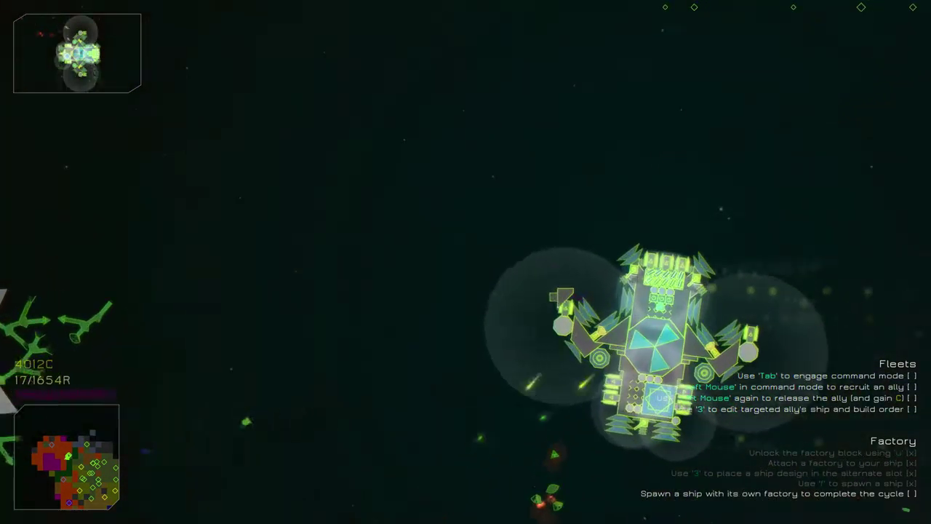
scroll(706, 298, "down", 4)
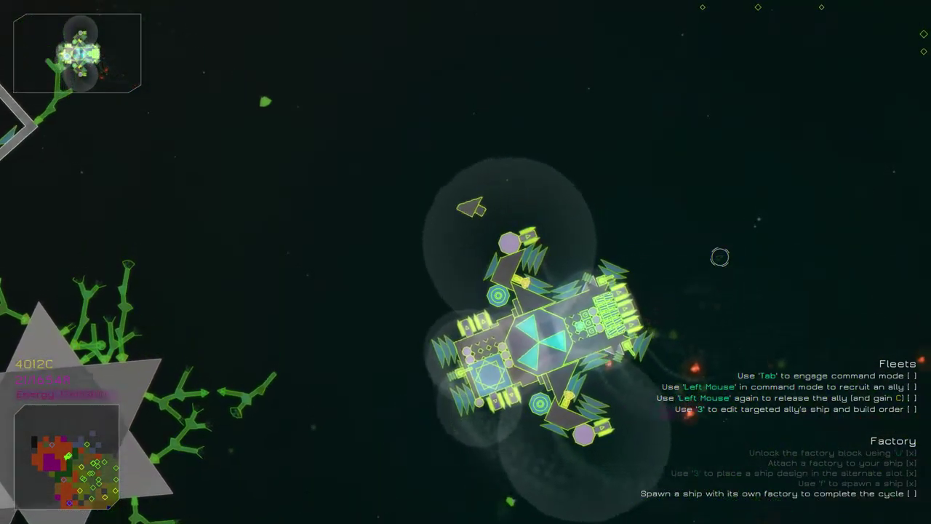
scroll(719, 257, "down", 3)
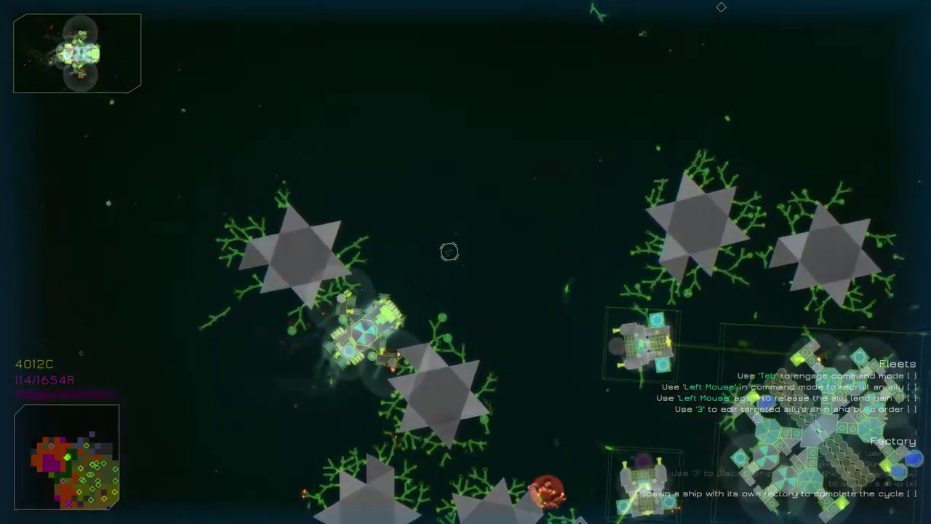
Step: Trade resources for credits six times while fighting, reaching a balance of 4241 credits
key("c")
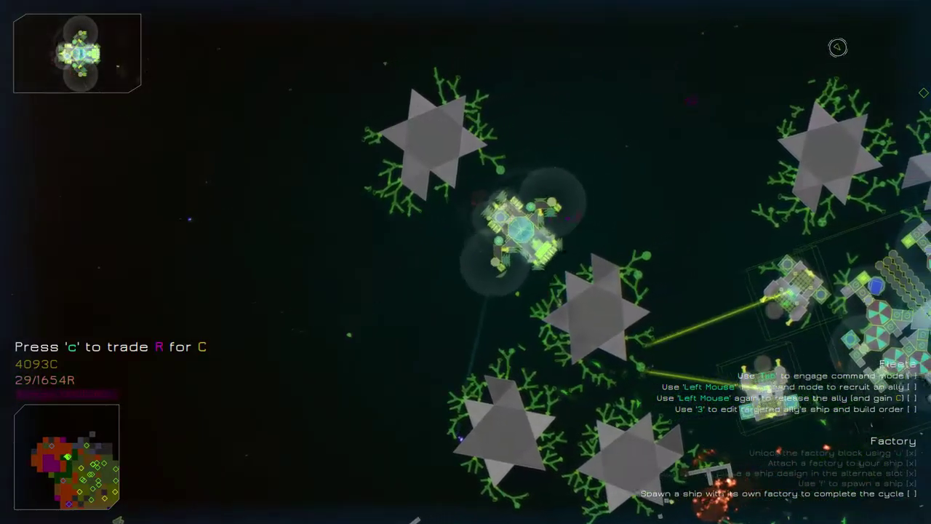
key("c")
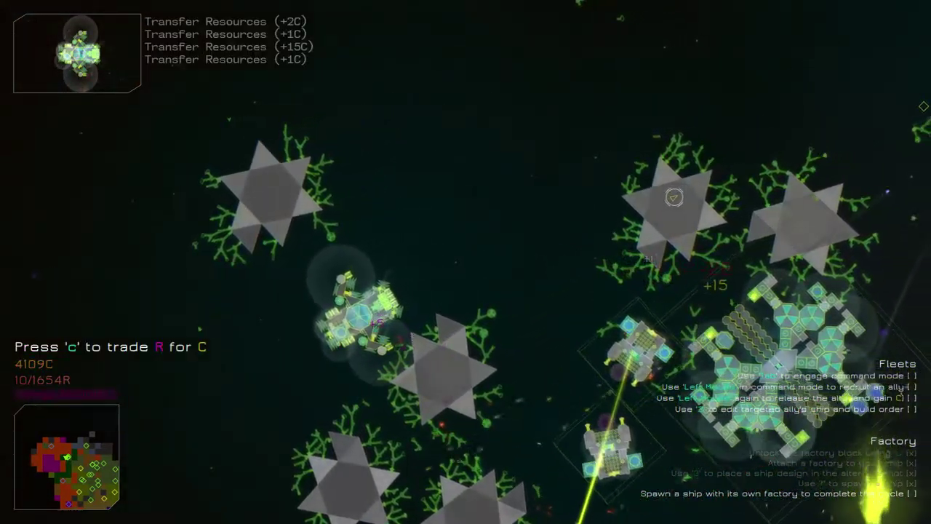
key("c")
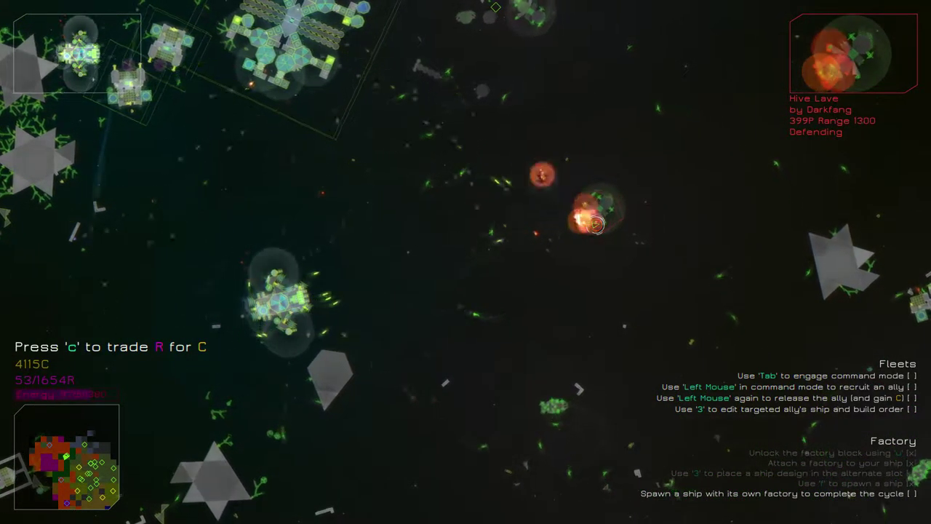
key("c")
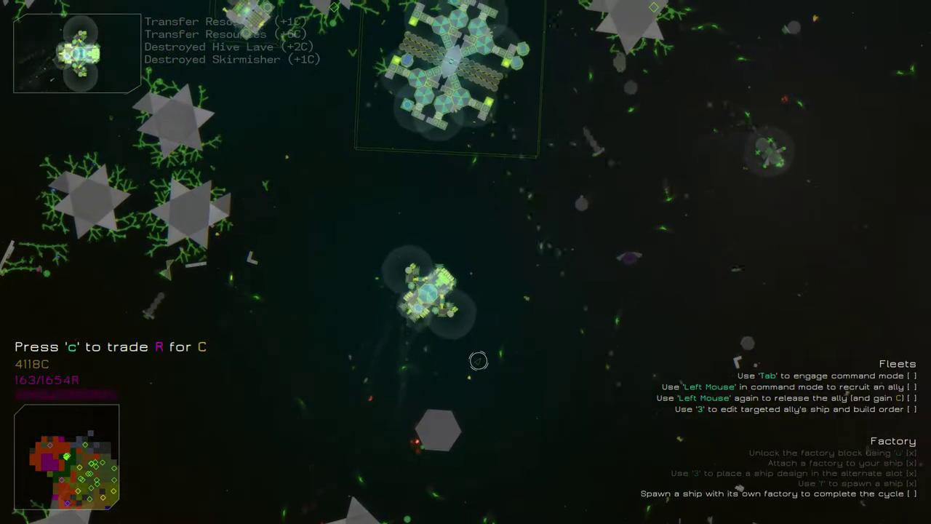
key("c")
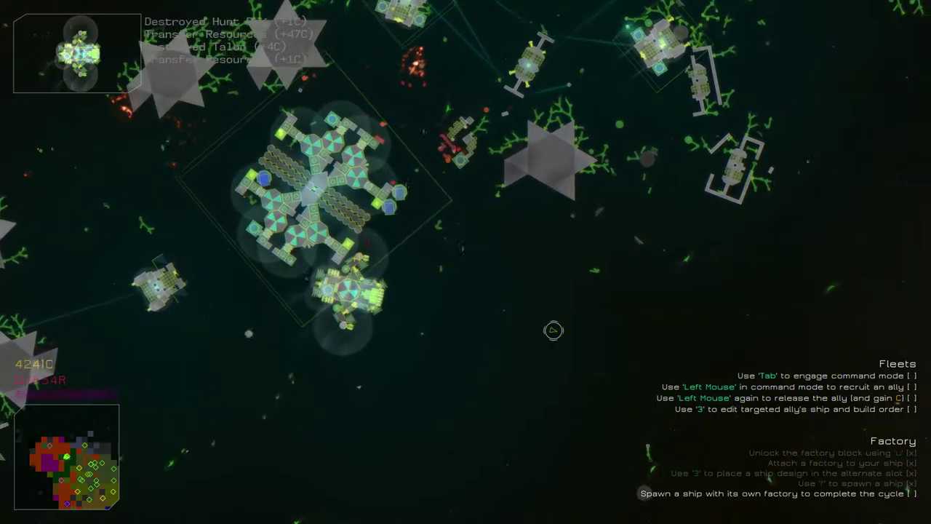
key("c")
Step: Decrypt the 4100C Shield in the ship editor's upgrade databank, leaving 141 credits
key("3")
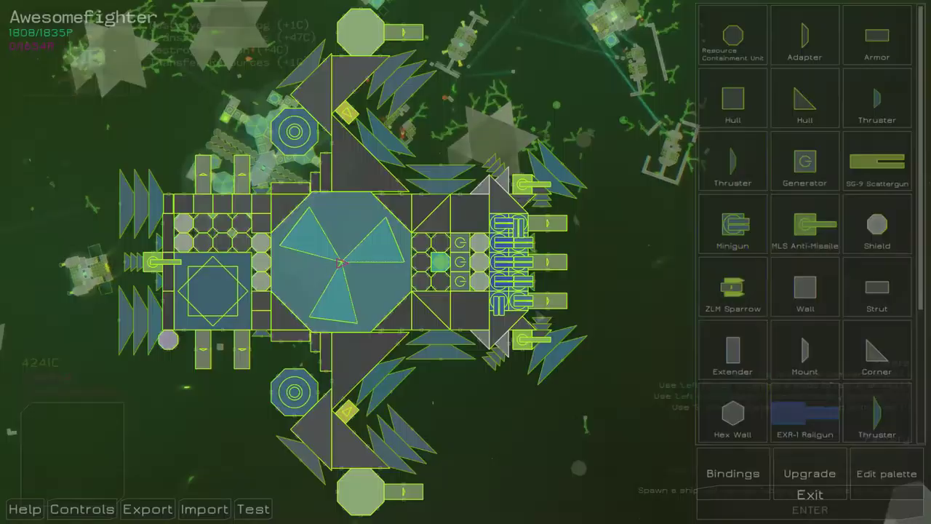
left_click(813, 459)
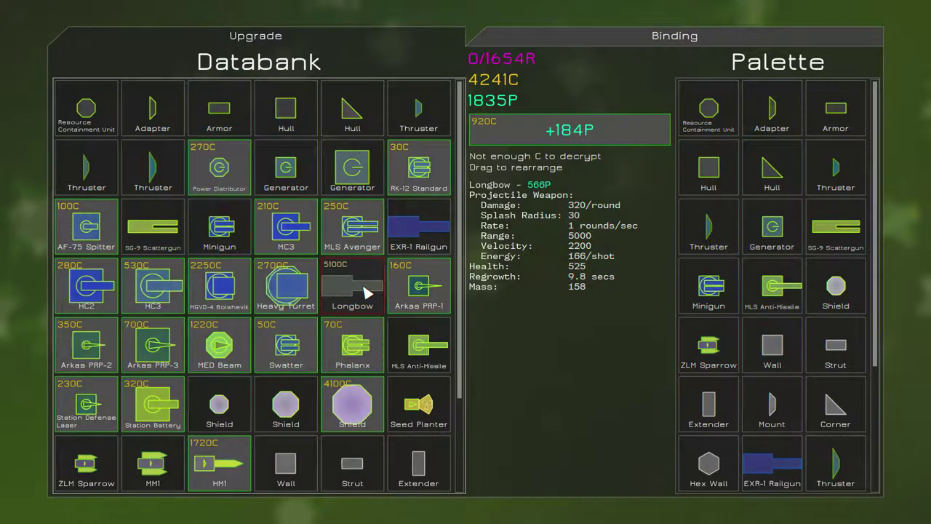
left_click(352, 405)
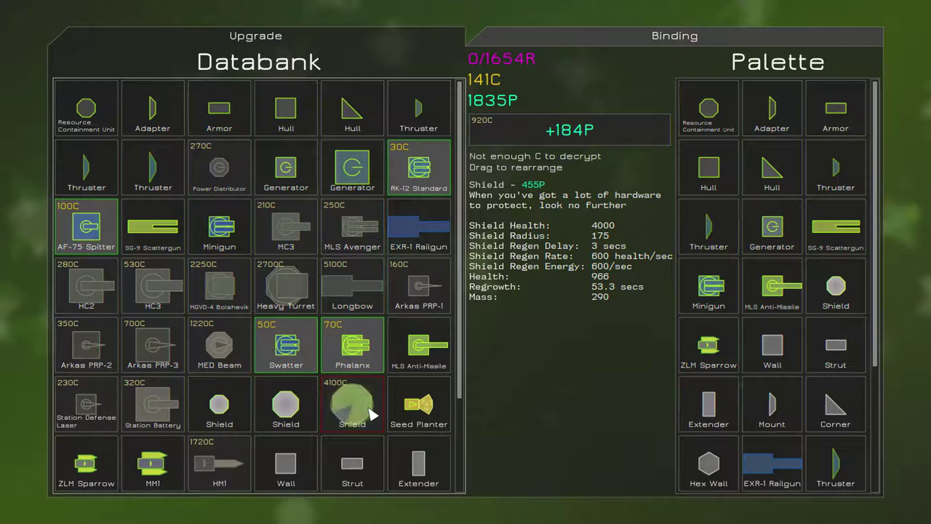
Step: Pull a large Shield block out beside the ship and detach the front section with its thrusters
key("Escape")
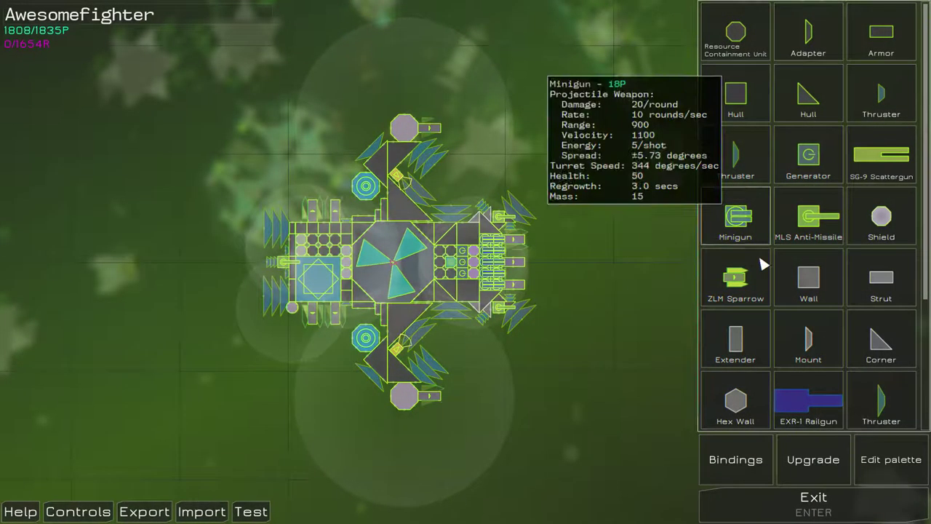
left_click_drag(882, 401, 640, 318)
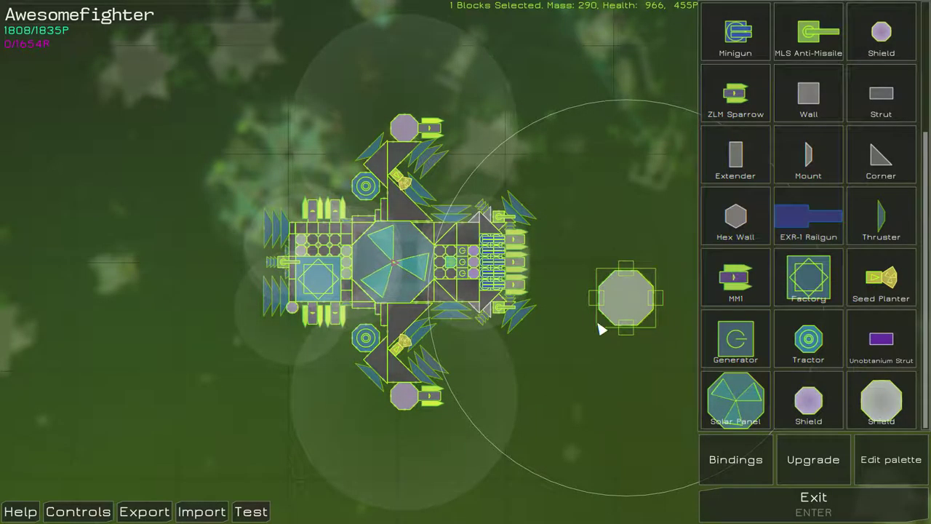
left_click_drag(583, 386, 468, 222)
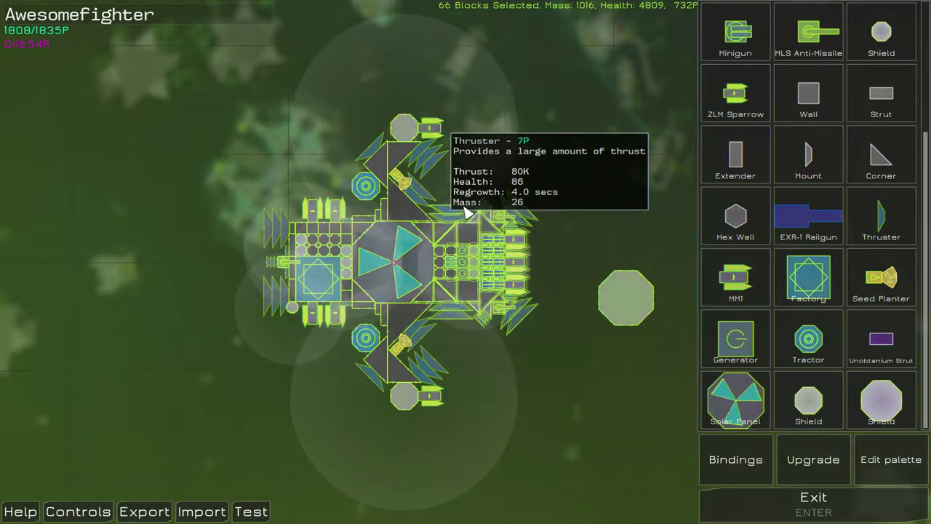
scroll(462, 212, "up", 3)
scroll(480, 240, "up", 3)
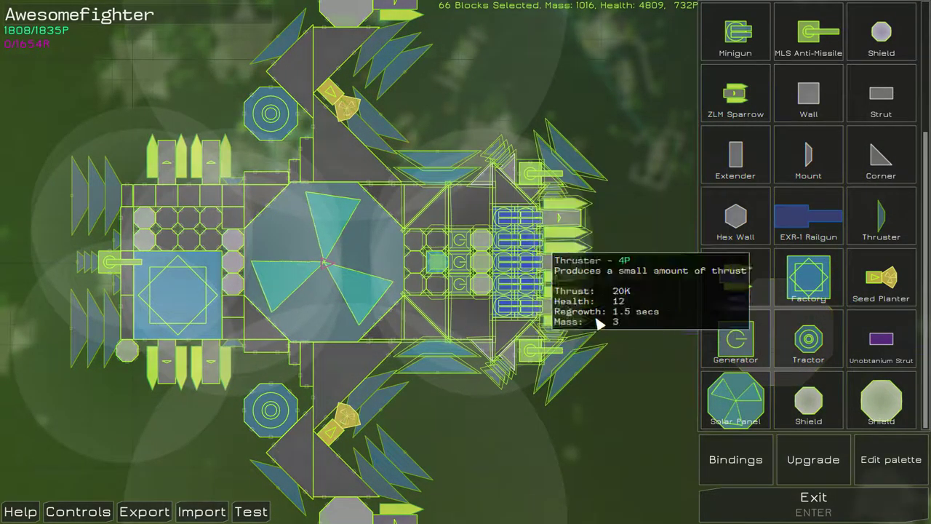
left_click_drag(660, 394, 432, 159)
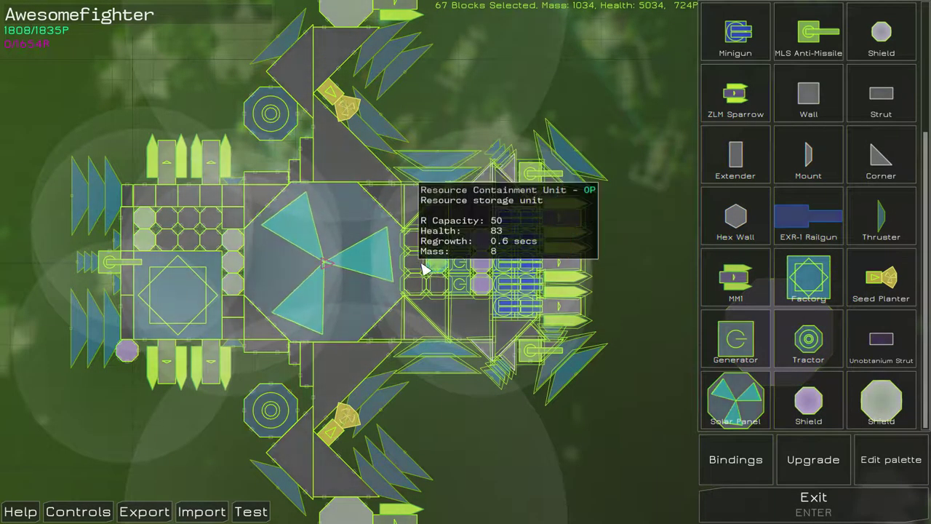
left_click_drag(436, 262, 512, 271)
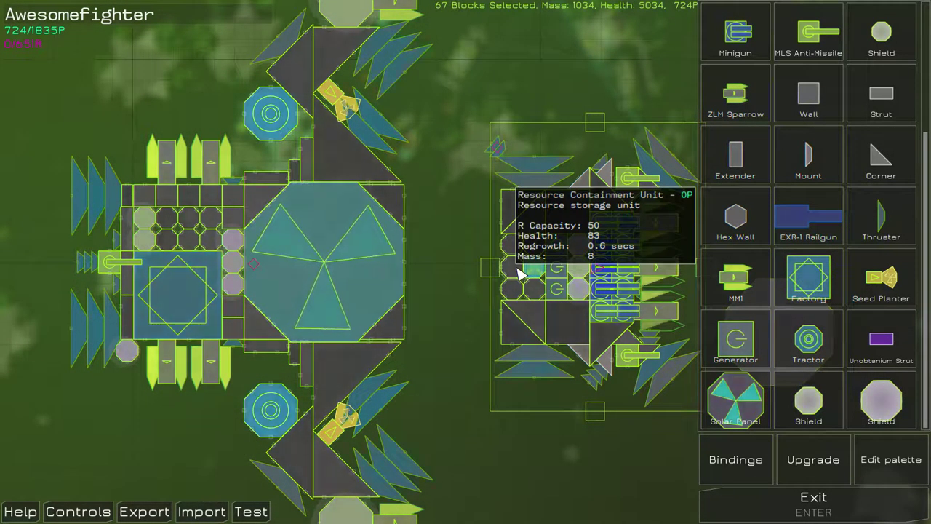
scroll(516, 269, "down", 3)
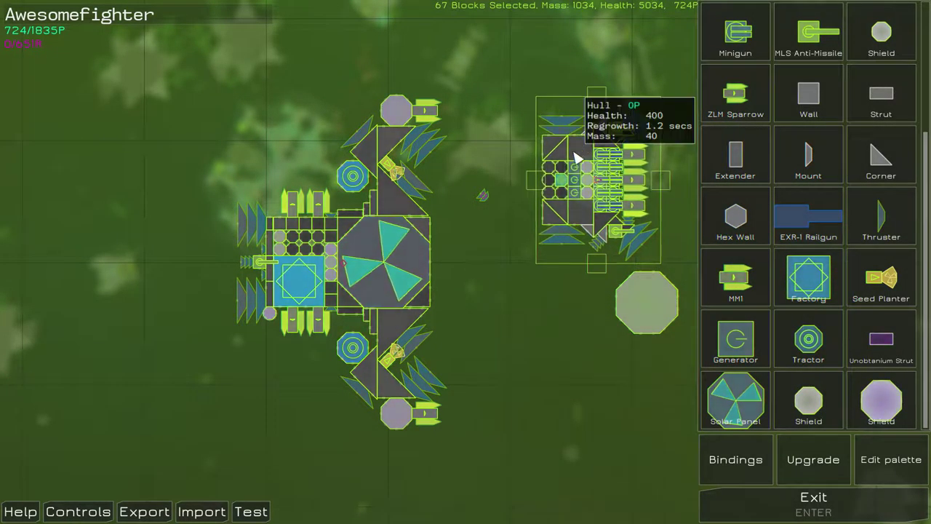
Step: Mount the large shield on the nose and reattach the weapons section ahead of it
key("d")
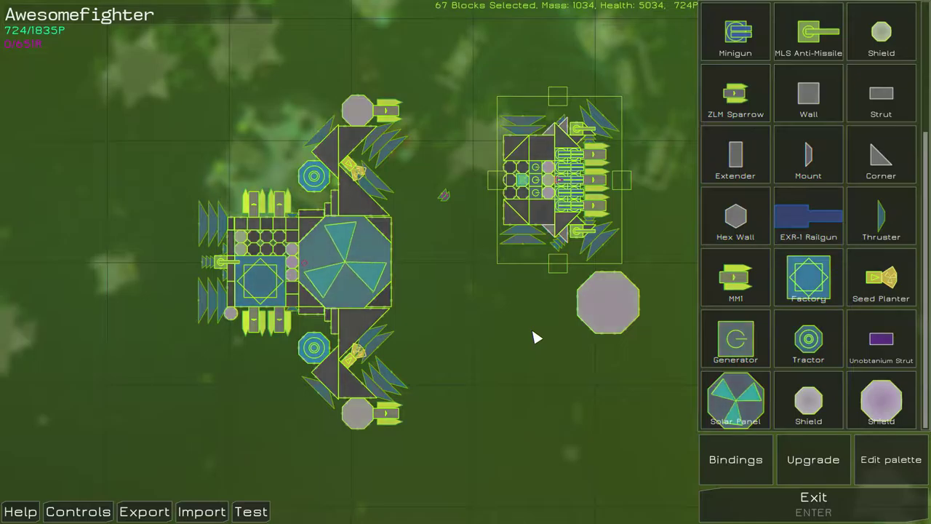
scroll(551, 322, "up", 1)
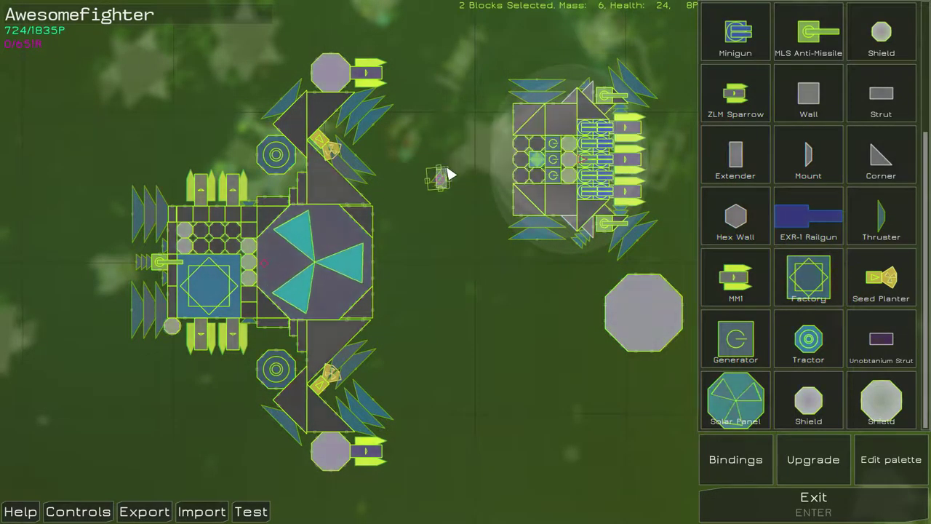
mouse_move(598, 218)
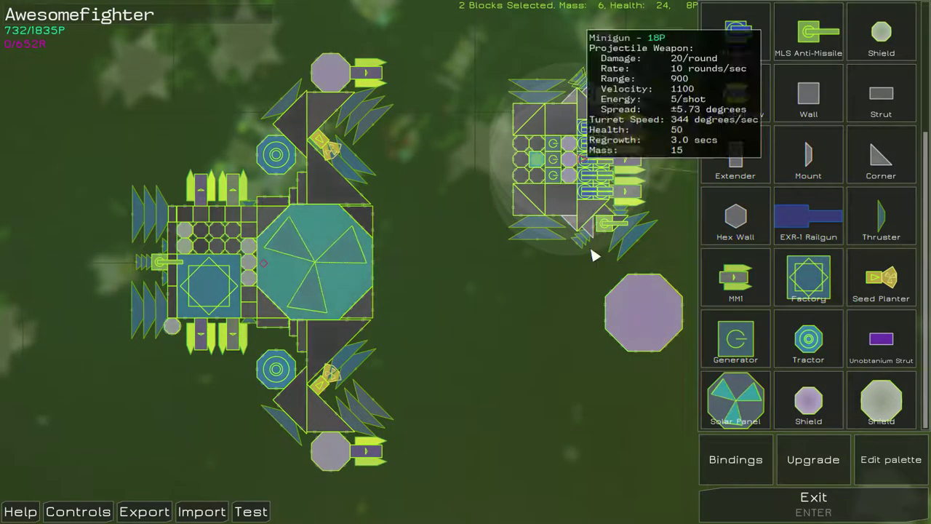
left_click(644, 320)
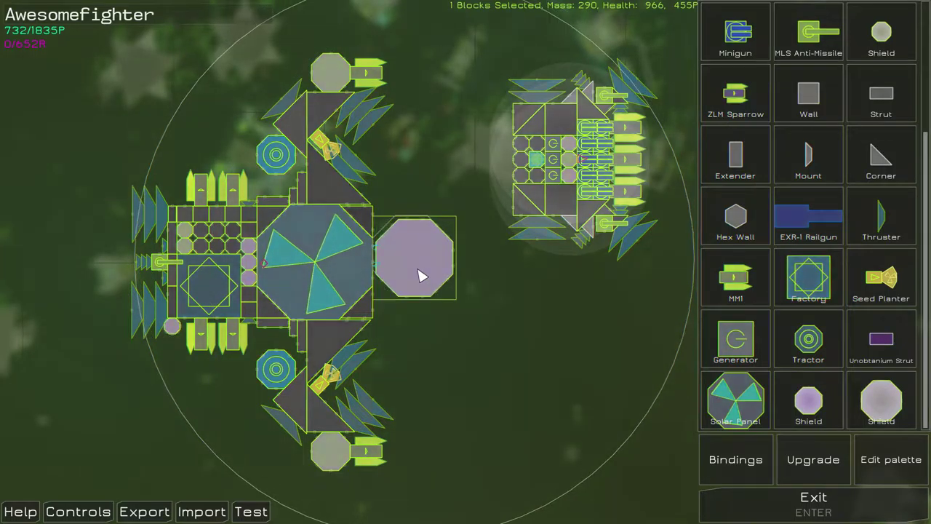
left_click(418, 285)
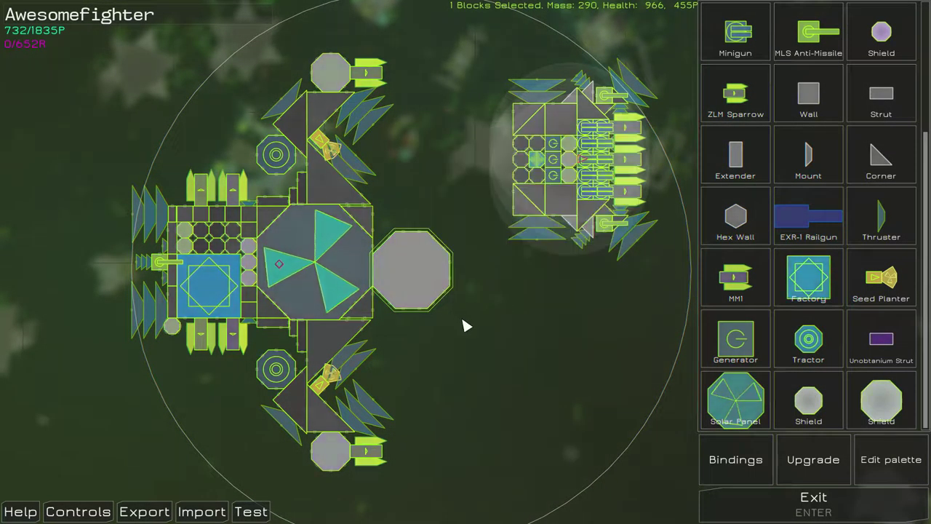
scroll(512, 384, "down", 1)
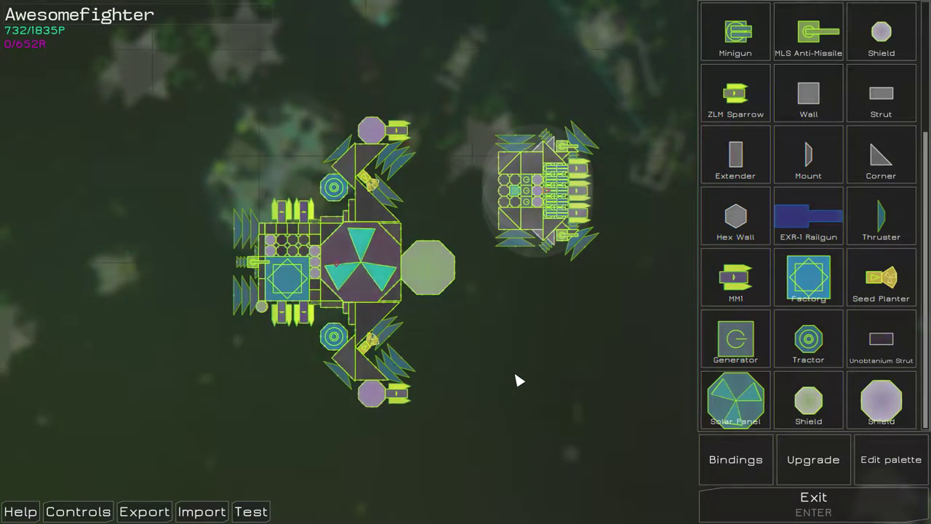
left_click_drag(635, 327, 484, 71)
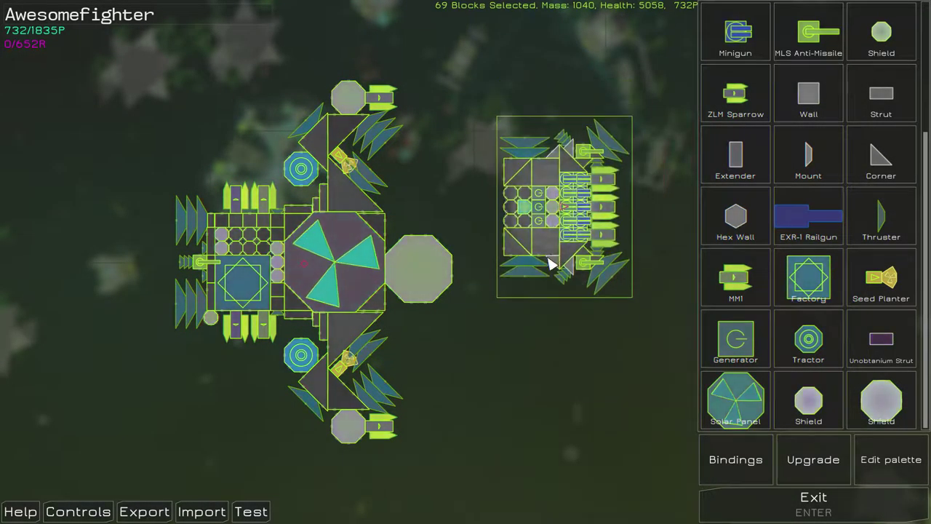
left_click(507, 322)
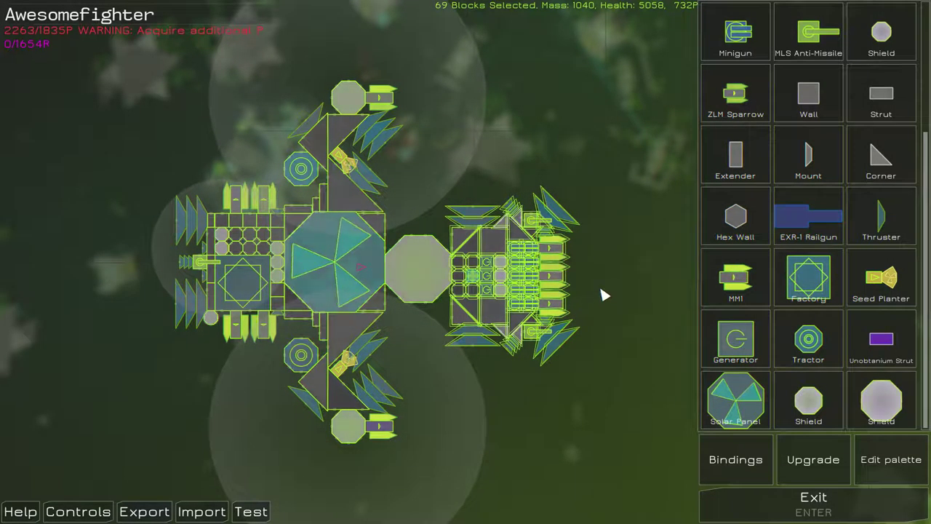
Step: Leave the ship editor and discard the unaffordable Awesomefighter changes
key("Escape")
key("Escape")
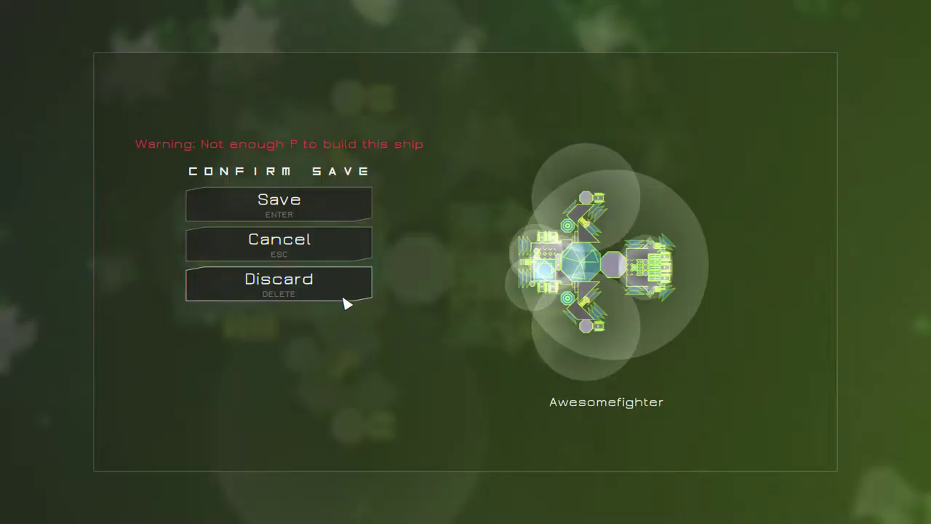
left_click(346, 301)
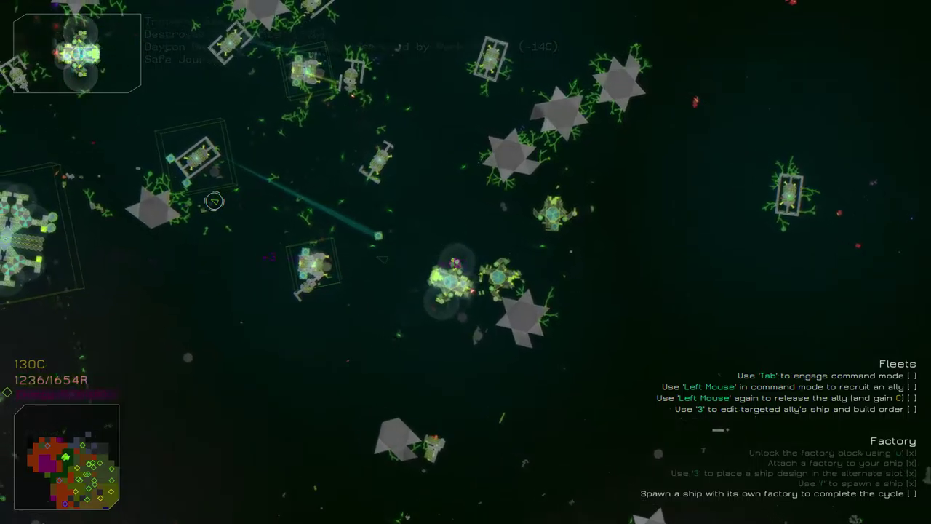
Step: Trade the collected resources for credits, lifting the balance to 753
key("c")
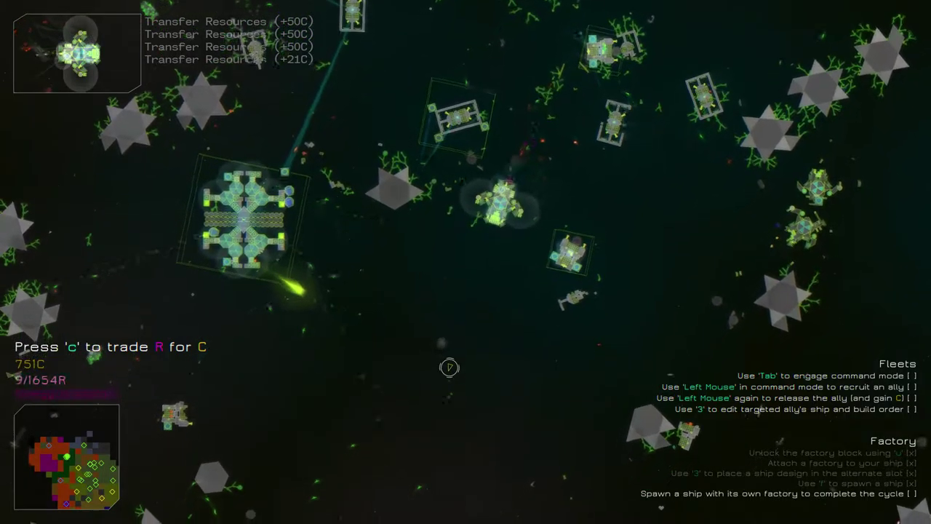
scroll(426, 371, "down", 3)
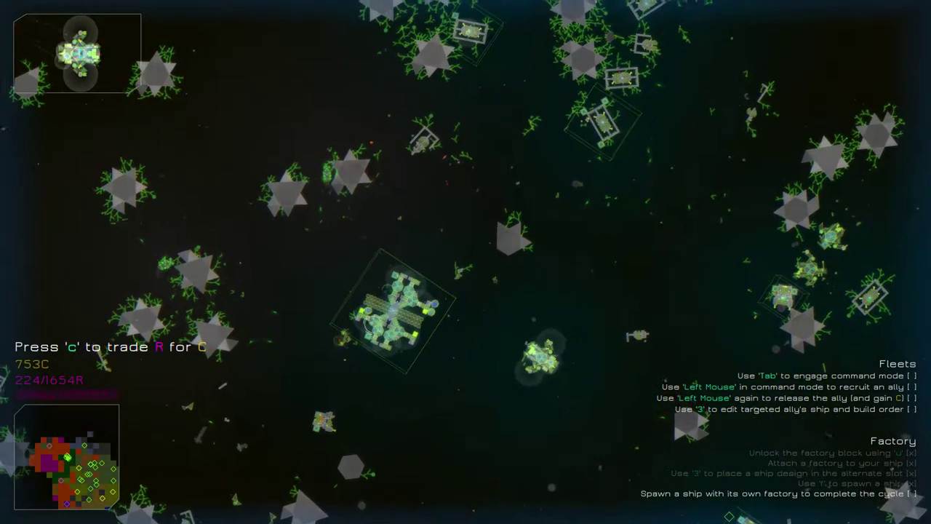
Step: Trade resources for credits twice to reach 1684, then reopen Awesomefighter in the ship editor
key("c")
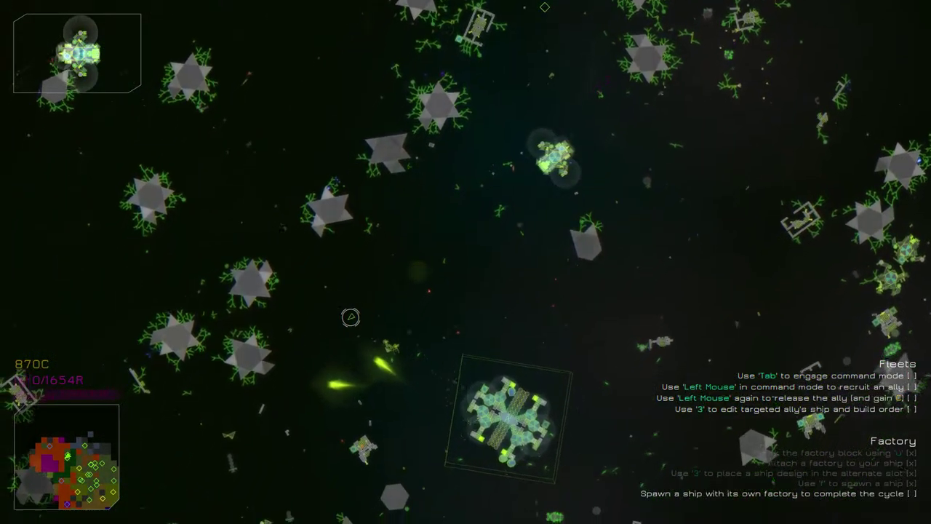
key("c")
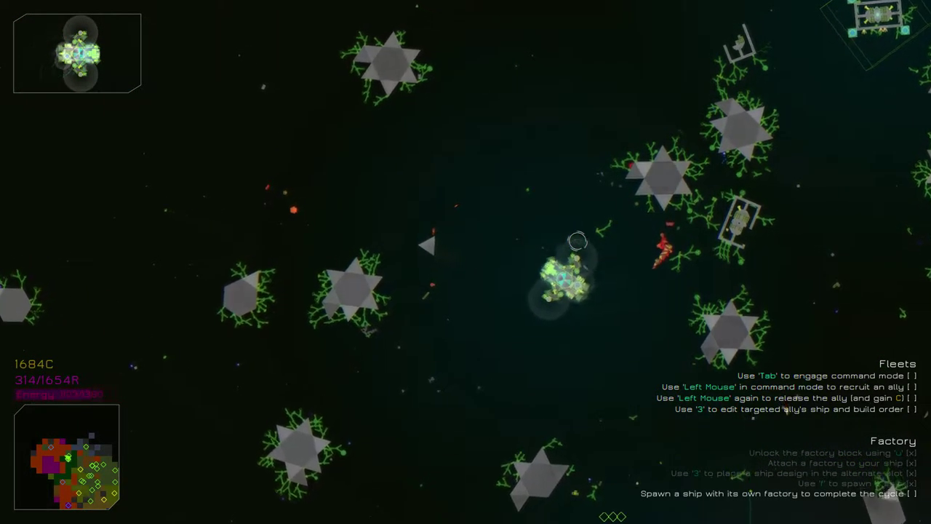
scroll(577, 241, "up", 3)
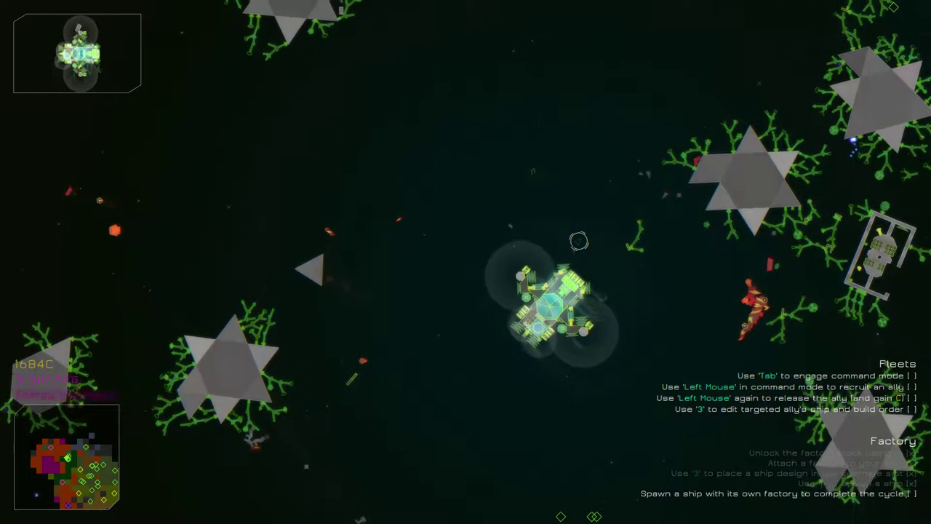
key("3")
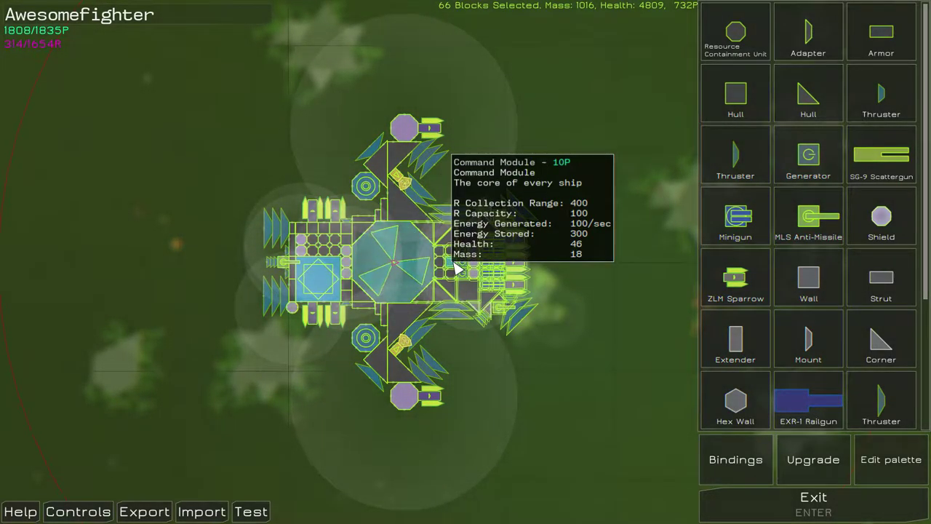
Step: Detach the ship's front section and move the three resource units off the hull
left_click_drag(464, 267, 597, 270)
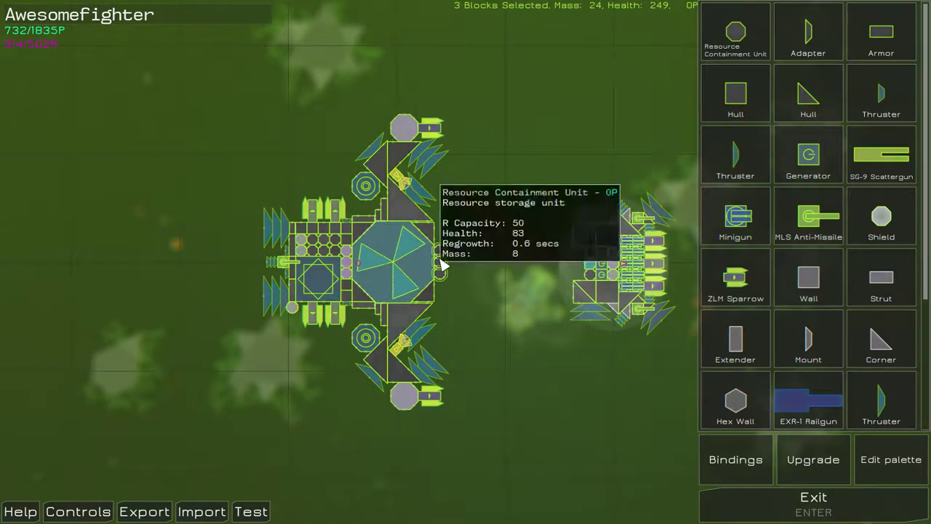
left_click_drag(442, 260, 541, 267)
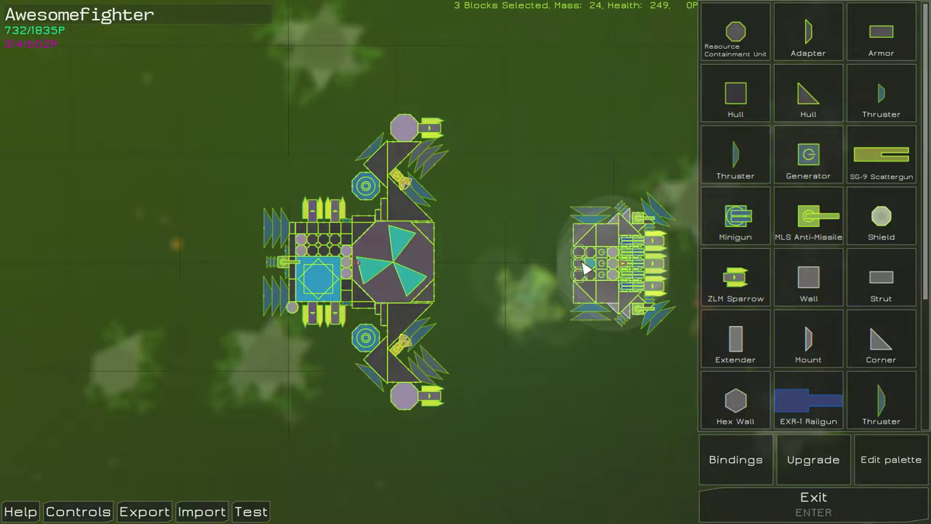
scroll(807, 291, "down", 3)
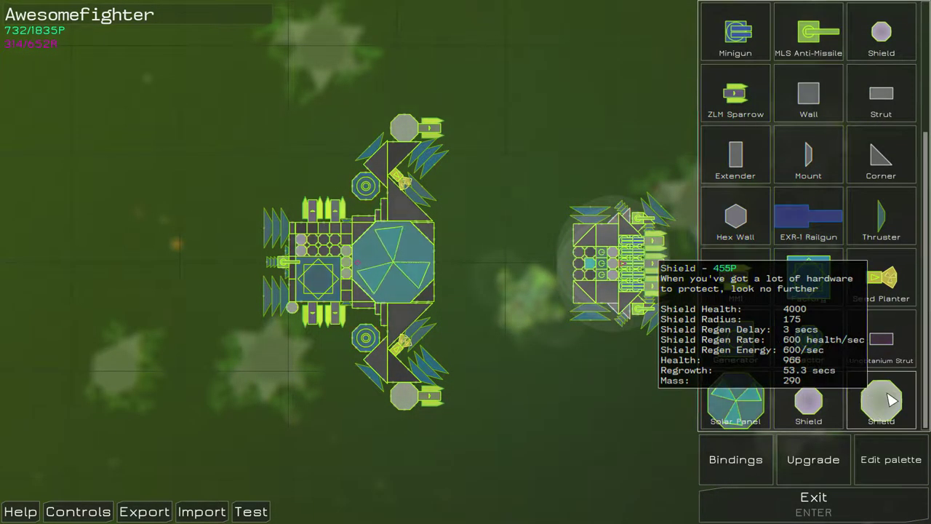
mouse_move(881, 402)
left_mouse_down()
mouse_move(495, 312)
mouse_move(487, 287)
left_mouse_up()
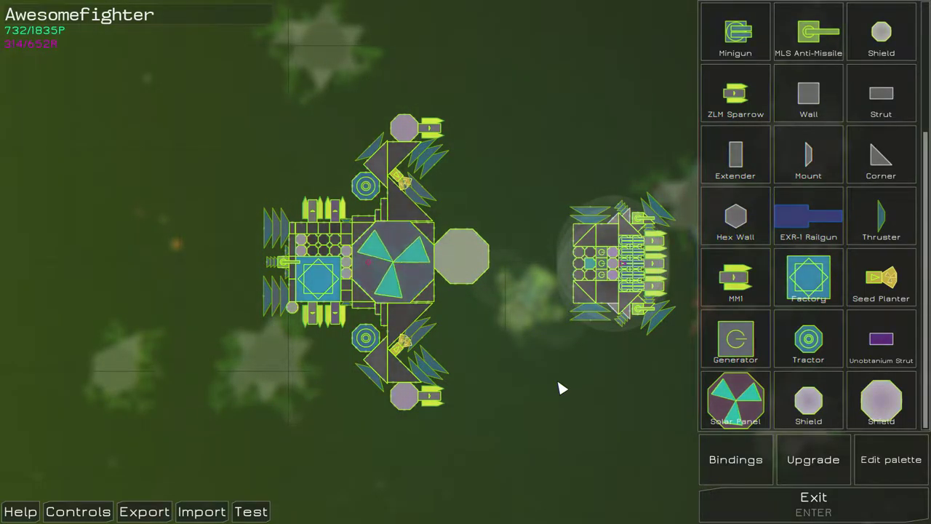
left_click_drag(682, 364, 564, 193)
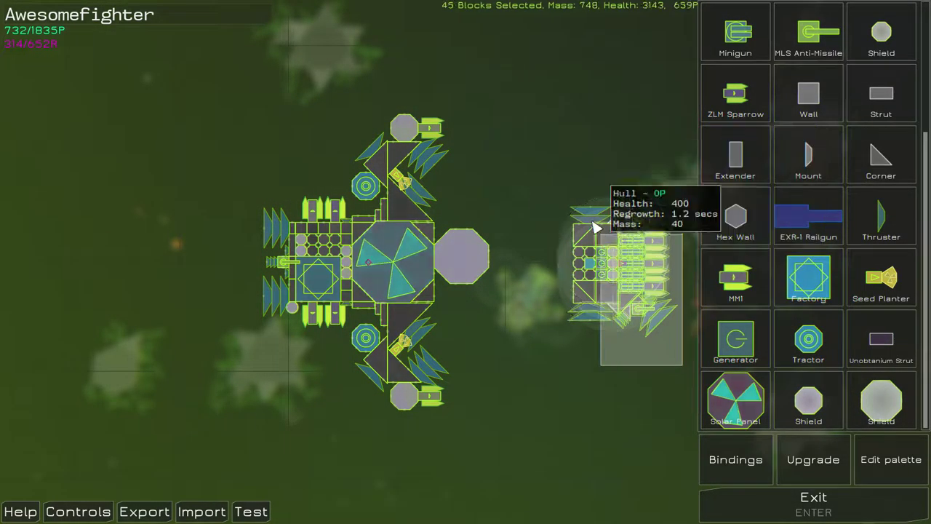
Step: Move the old nose shield aside and place two large Shield blocks side by side on the nose
left_click(596, 302)
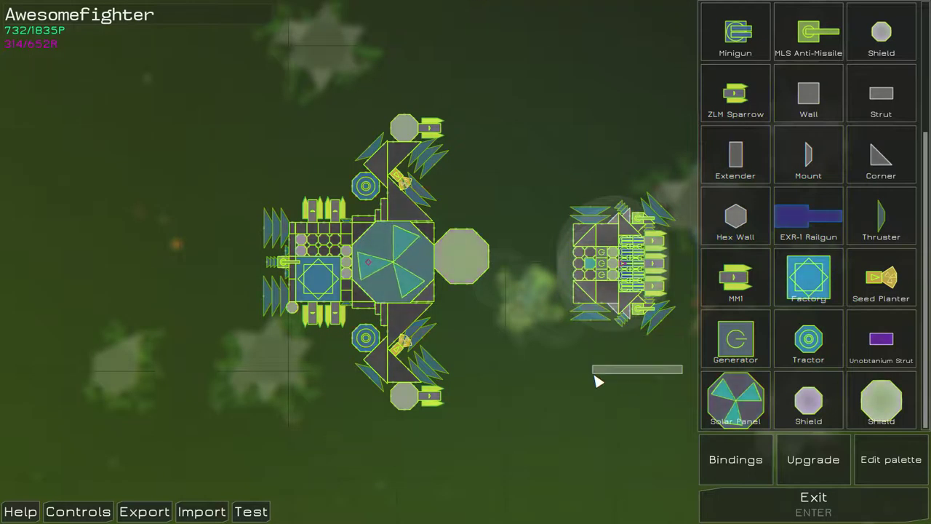
mouse_move(457, 264)
left_mouse_down()
mouse_move(495, 261)
mouse_move(818, 320)
mouse_move(811, 338)
left_mouse_up()
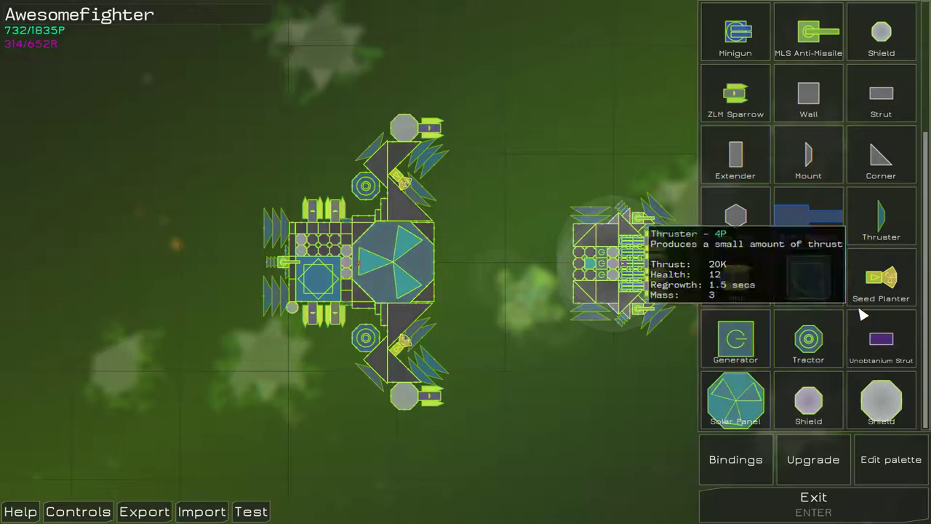
mouse_move(881, 402)
left_mouse_down()
mouse_move(495, 338)
mouse_move(452, 302)
mouse_move(458, 294)
left_mouse_up()
left_click_drag(809, 401, 460, 233)
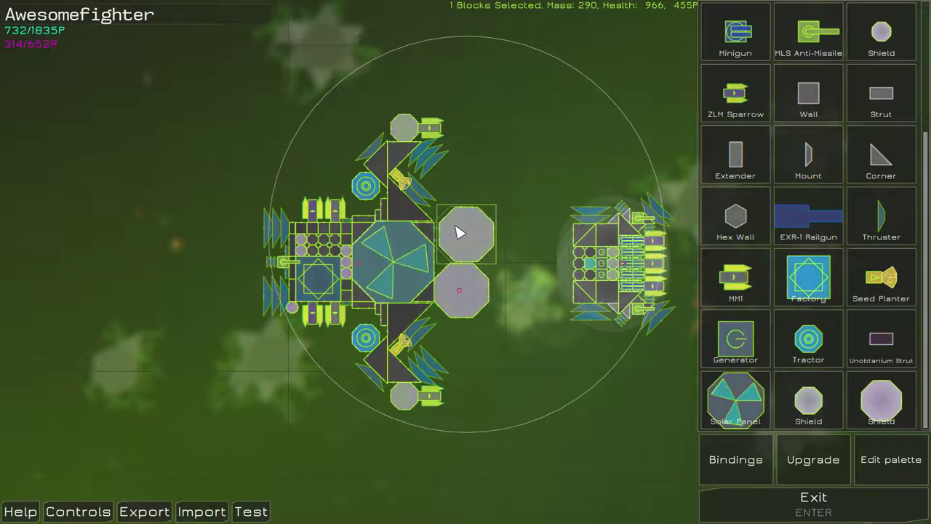
left_click(460, 232)
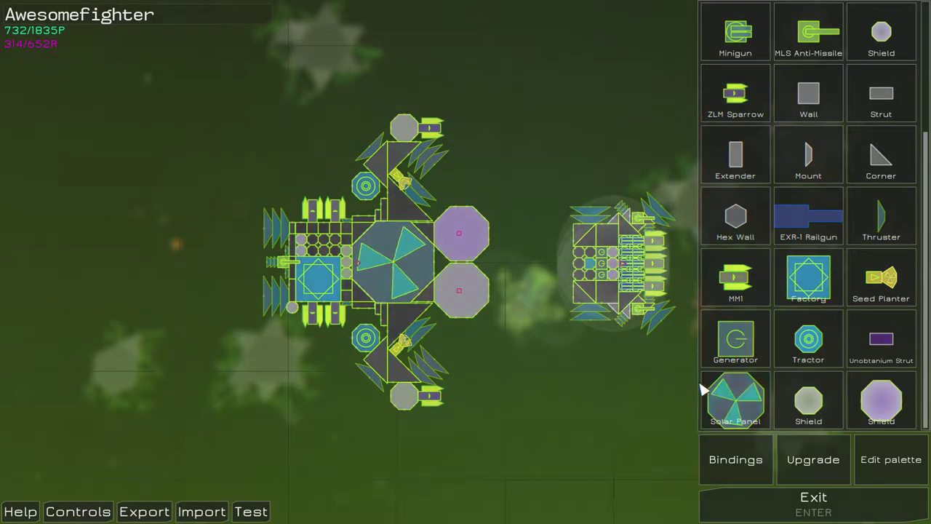
left_click_drag(690, 383, 553, 191)
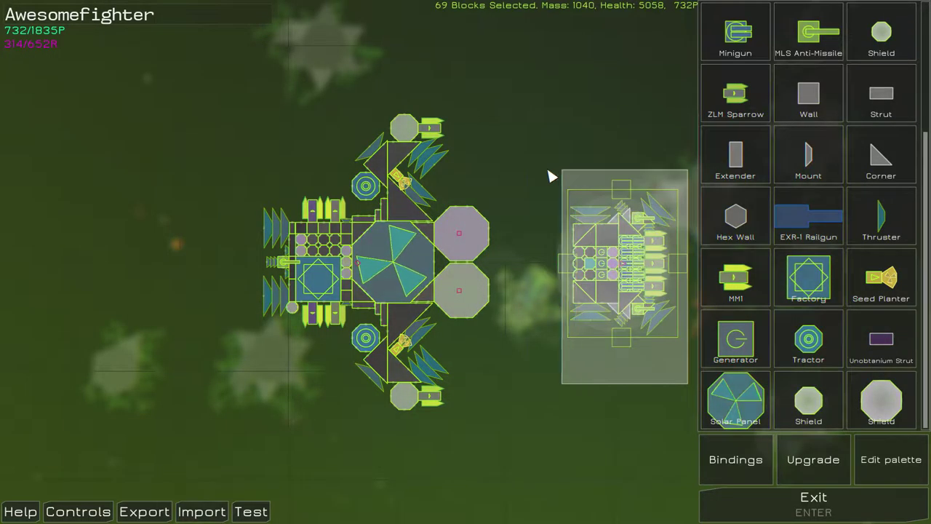
left_click_drag(609, 236, 529, 240)
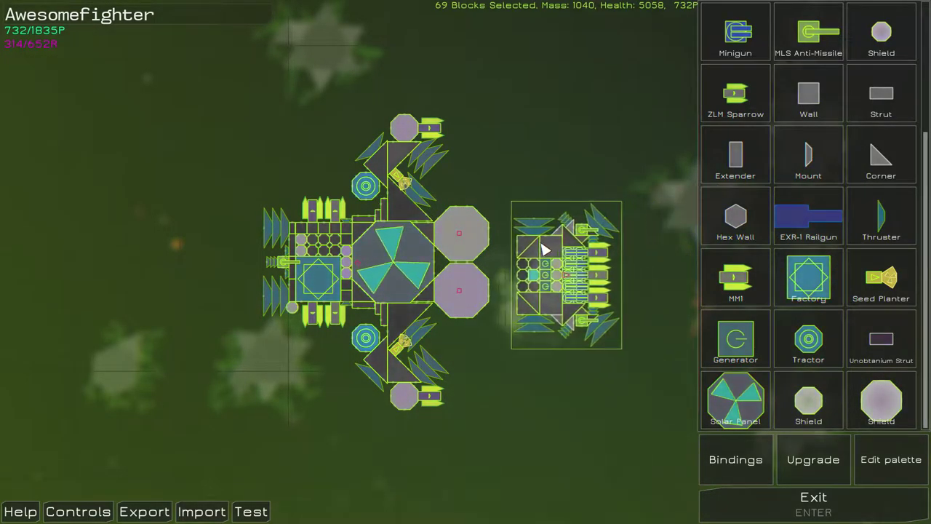
left_click(529, 240)
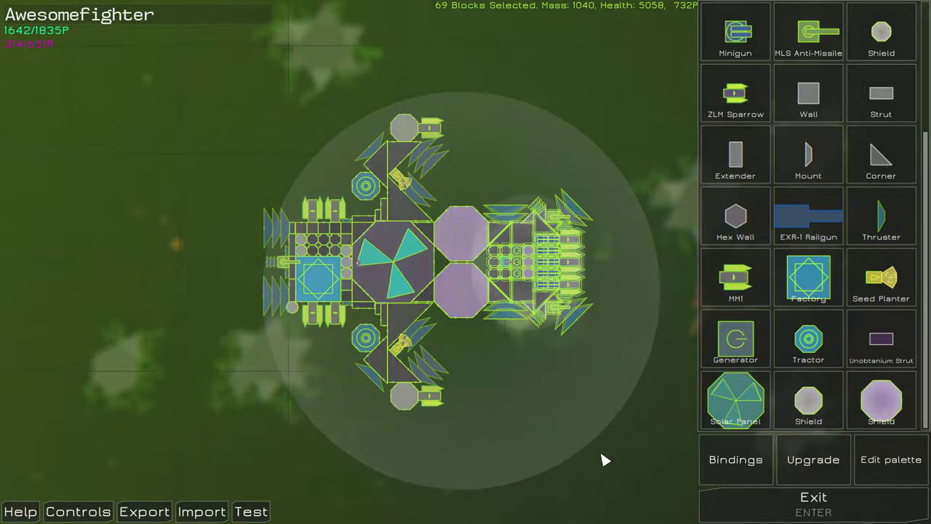
scroll(603, 460, "up", 4)
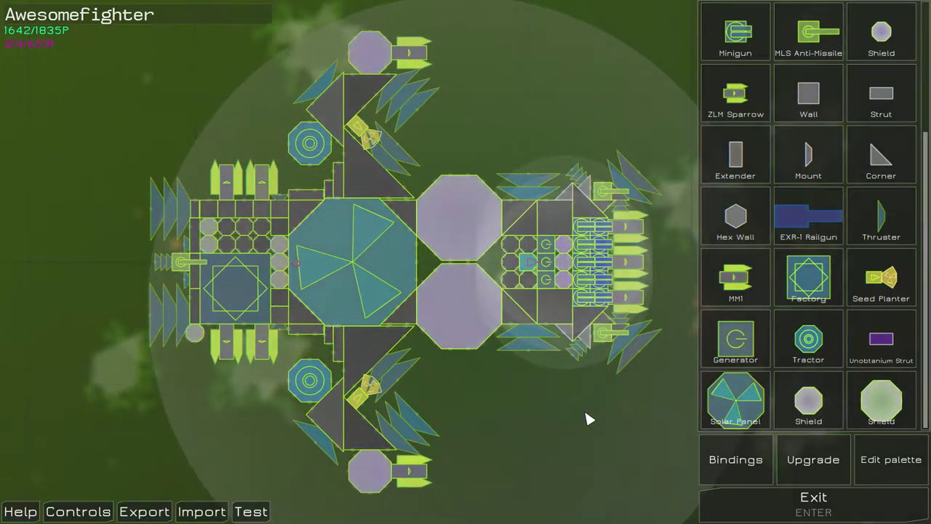
scroll(587, 419, "down", 2)
scroll(574, 421, "down", 2)
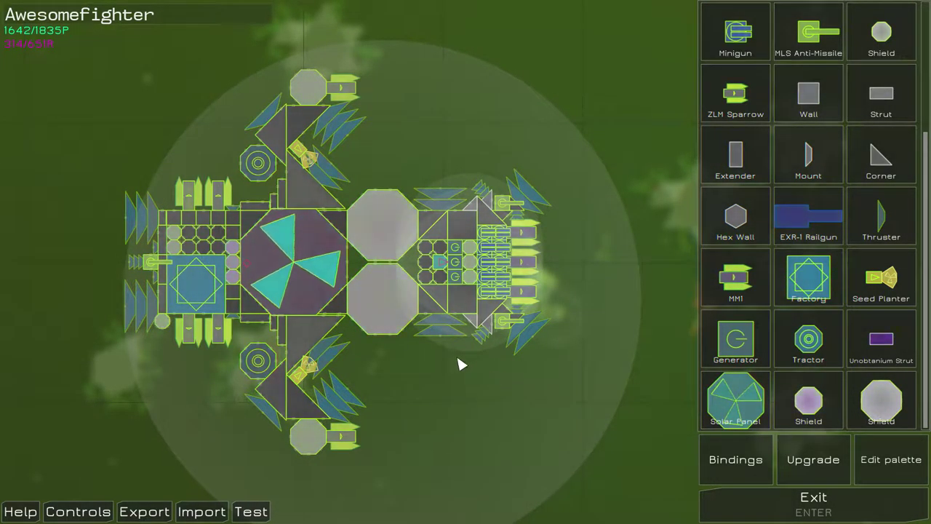
scroll(836, 72, "up", 3)
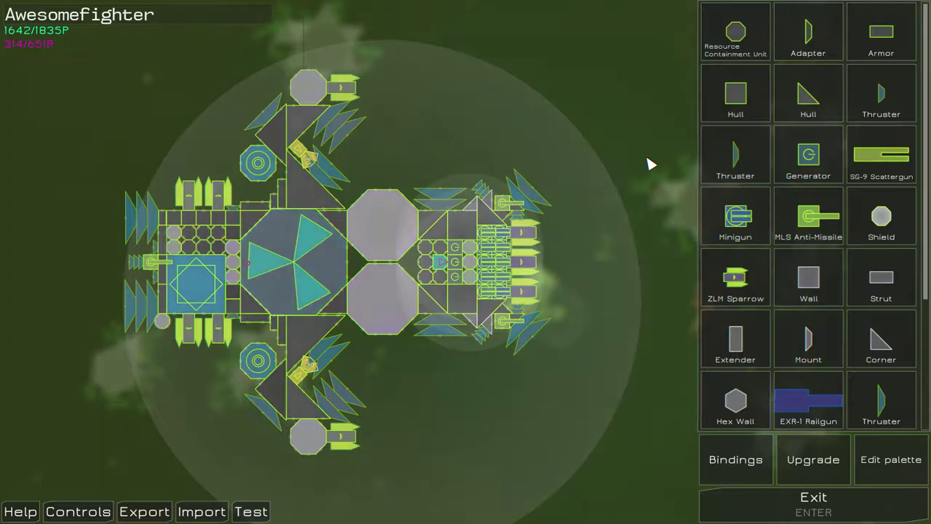
scroll(647, 167, "up", 2)
scroll(636, 200, "up", 2)
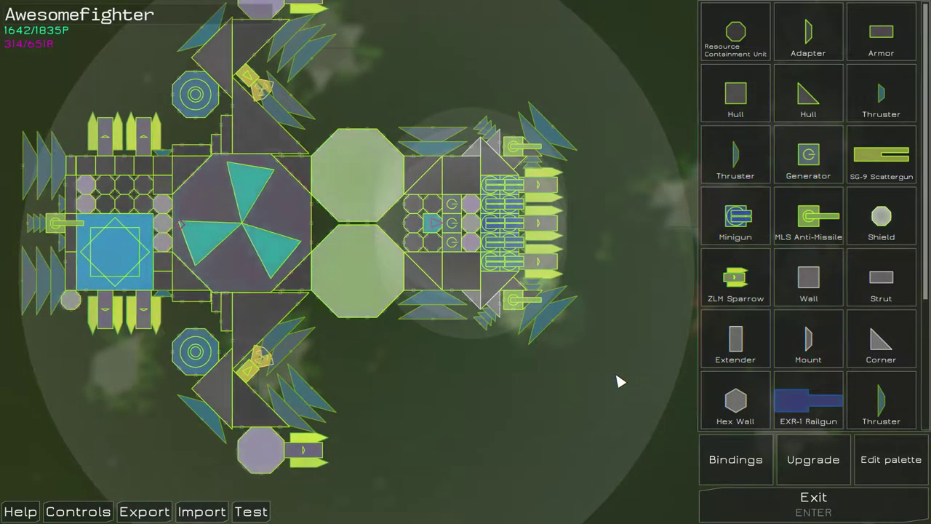
left_click_drag(539, 339, 580, 339)
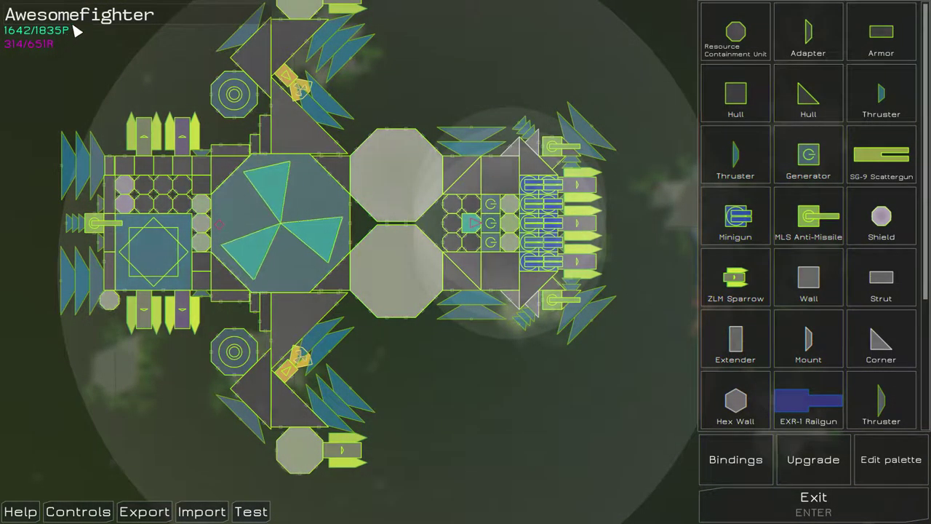
scroll(608, 337, "down", 1)
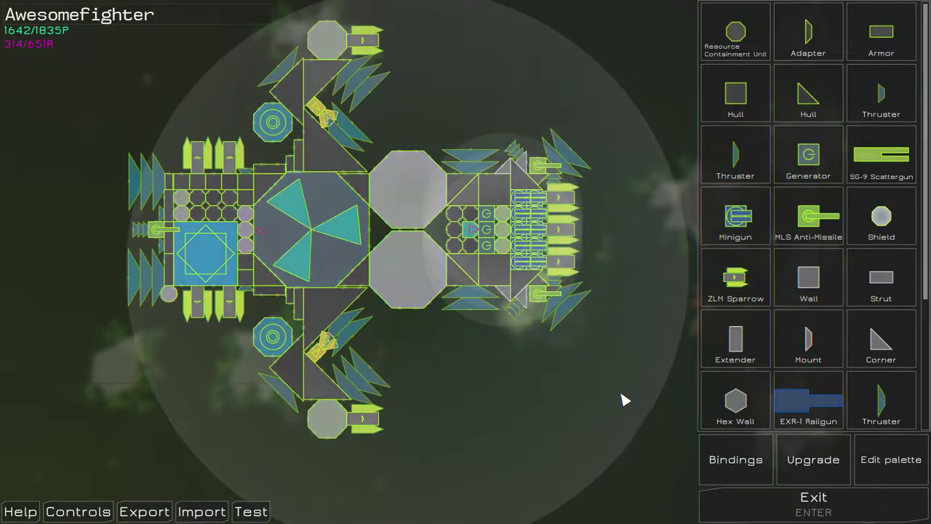
Step: Set the front weapons section aside to the right and replace the upper shield octagon
left_click_drag(560, 295, 468, 151)
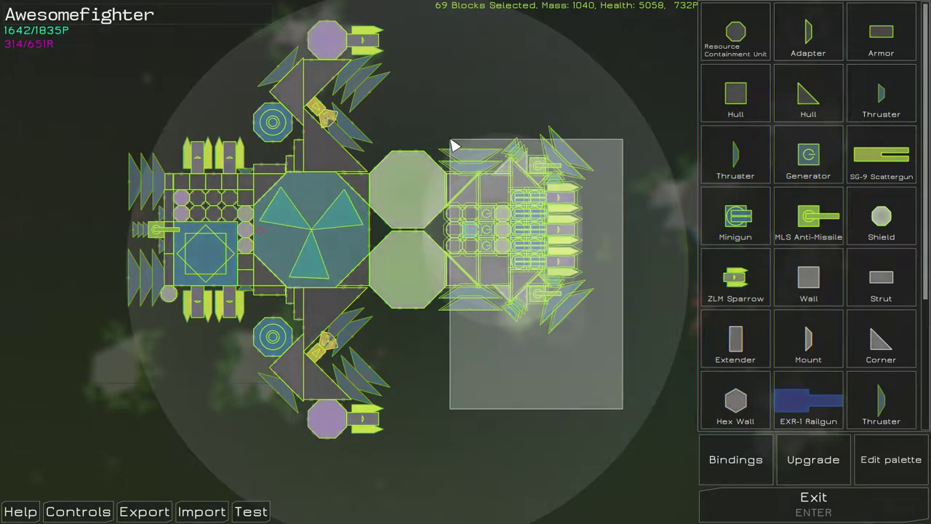
mouse_move(480, 195)
left_mouse_down()
mouse_move(531, 196)
mouse_move(486, 203)
left_mouse_up()
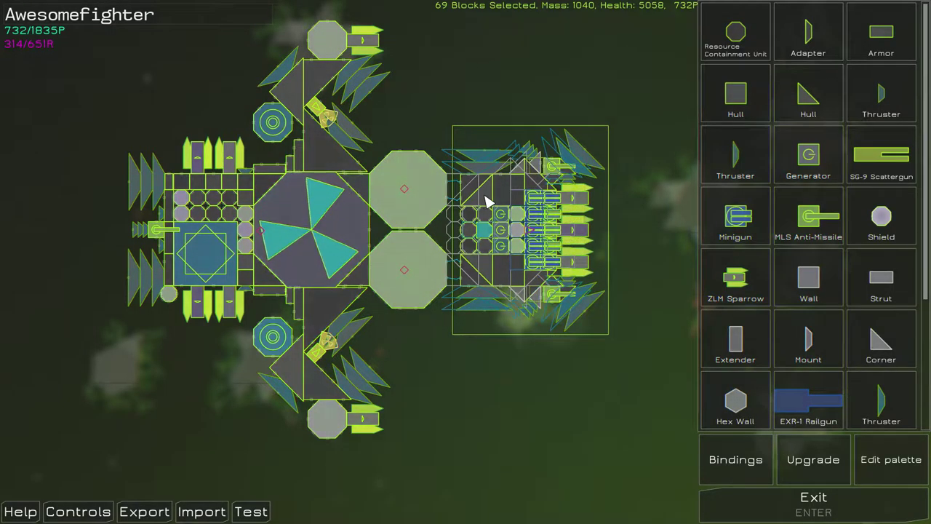
left_click_drag(486, 202, 567, 196)
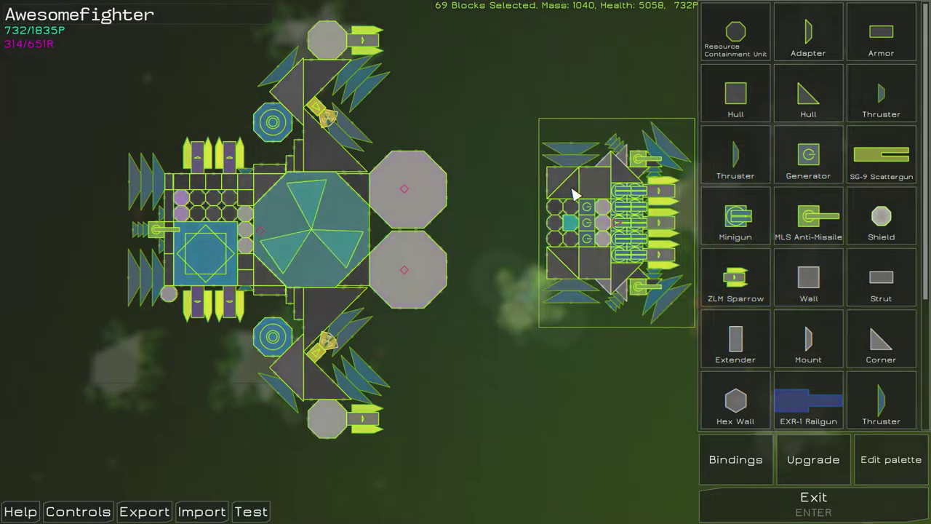
scroll(764, 267, "down", 3)
left_click(494, 225)
left_click_drag(405, 190, 895, 284)
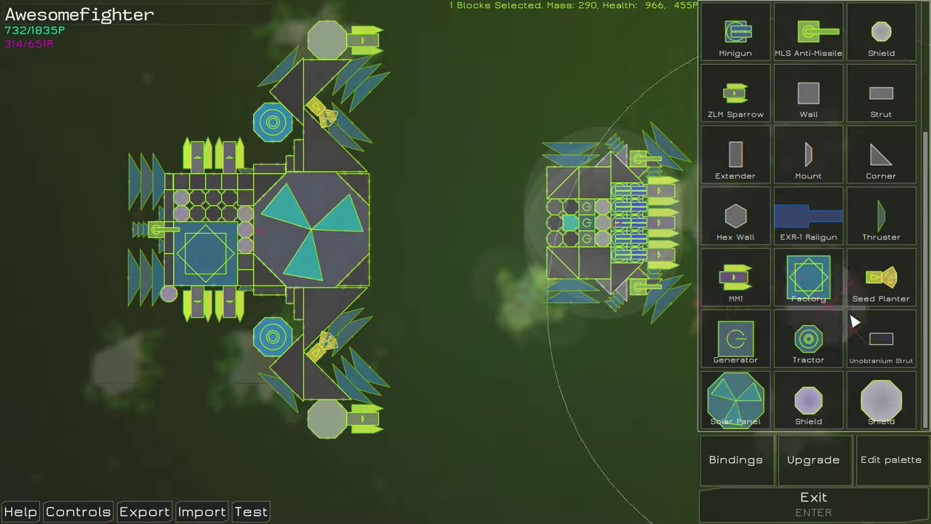
left_click(901, 416)
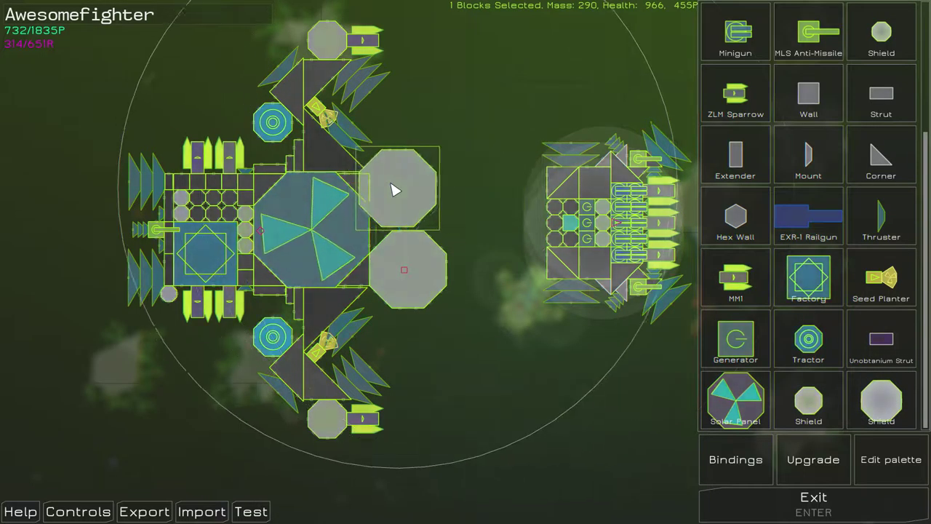
left_click(411, 191)
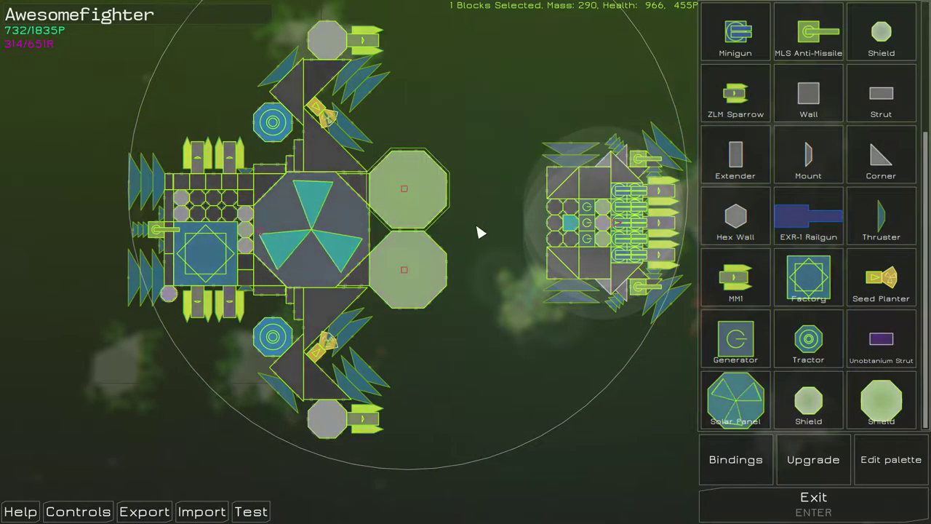
scroll(808, 109, "up", 3)
scroll(822, 102, "up", 2)
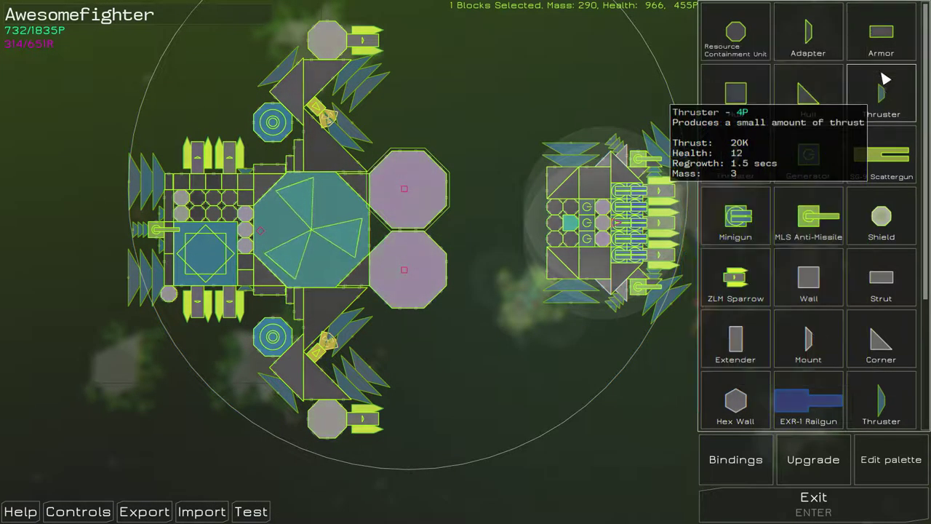
left_click(828, 101)
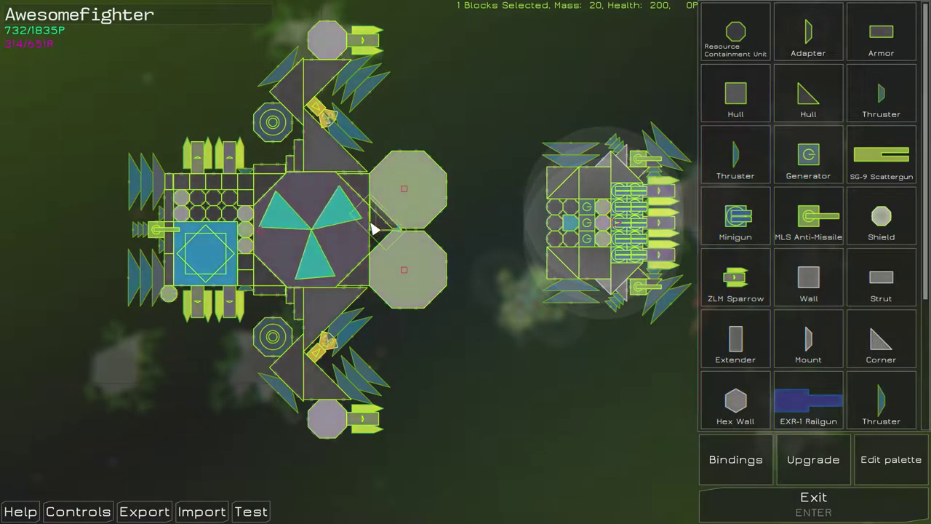
Step: Reseat the lower shield octagon and pick a hull block from the palette
left_click(403, 269)
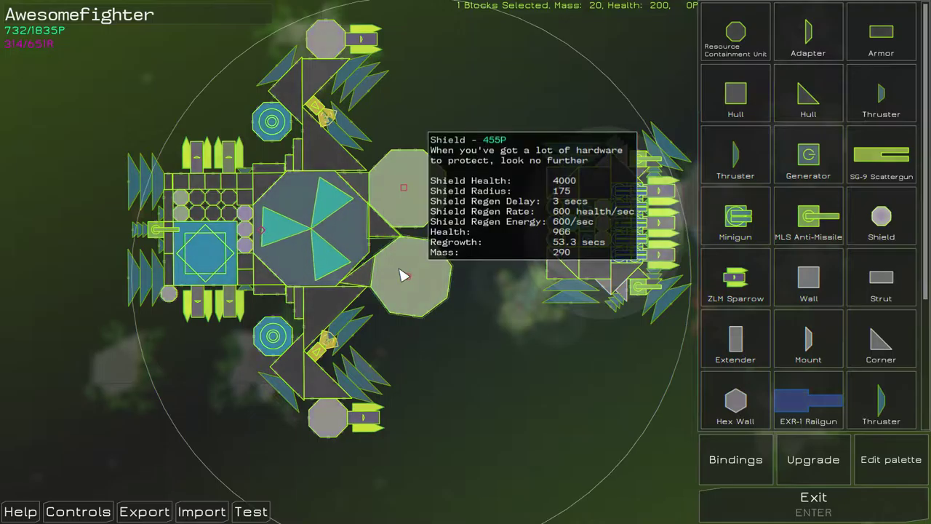
left_click(422, 270)
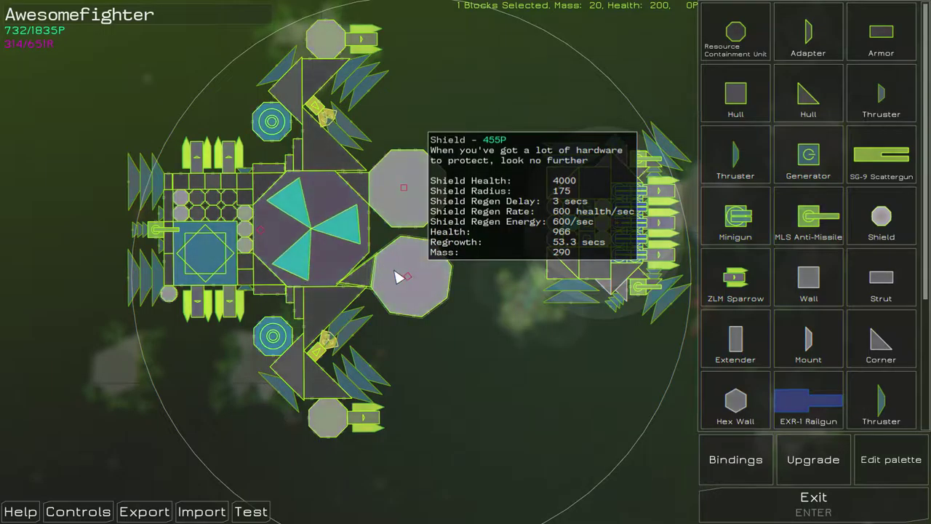
left_click(422, 285)
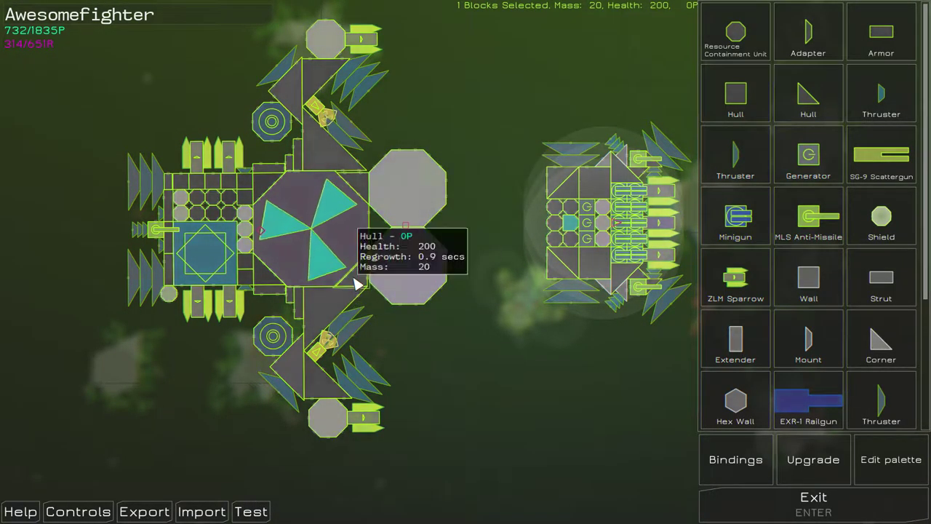
left_click(817, 93)
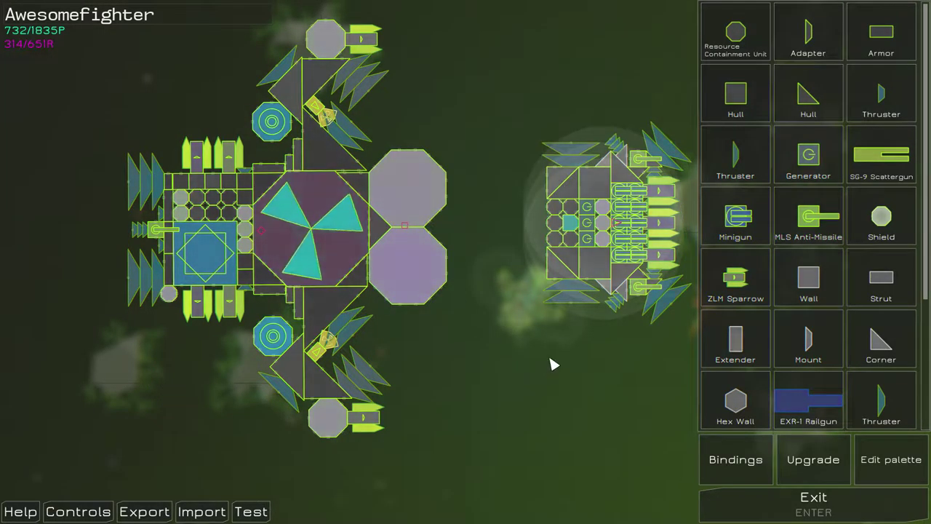
left_click(813, 93)
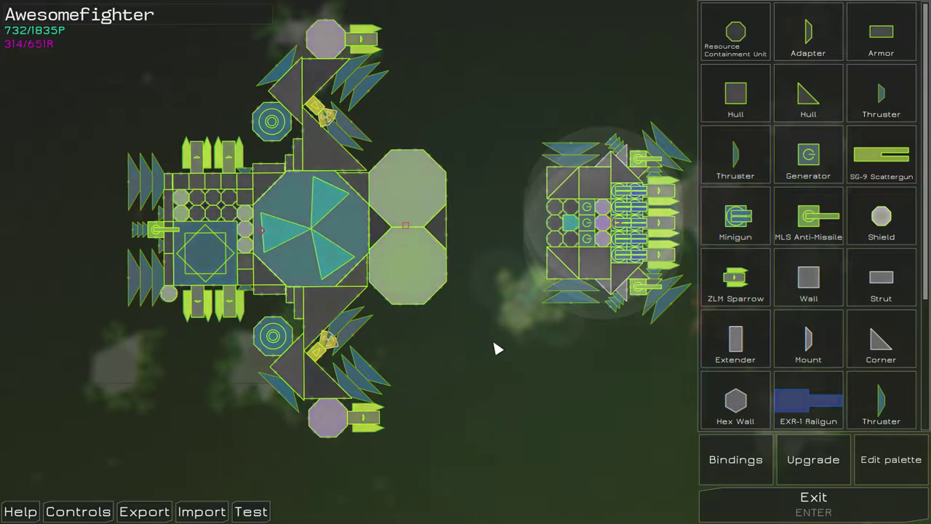
Step: Reattach the detached front section against the shield octagons and bring up Confirm Save
left_click_drag(691, 331, 539, 118)
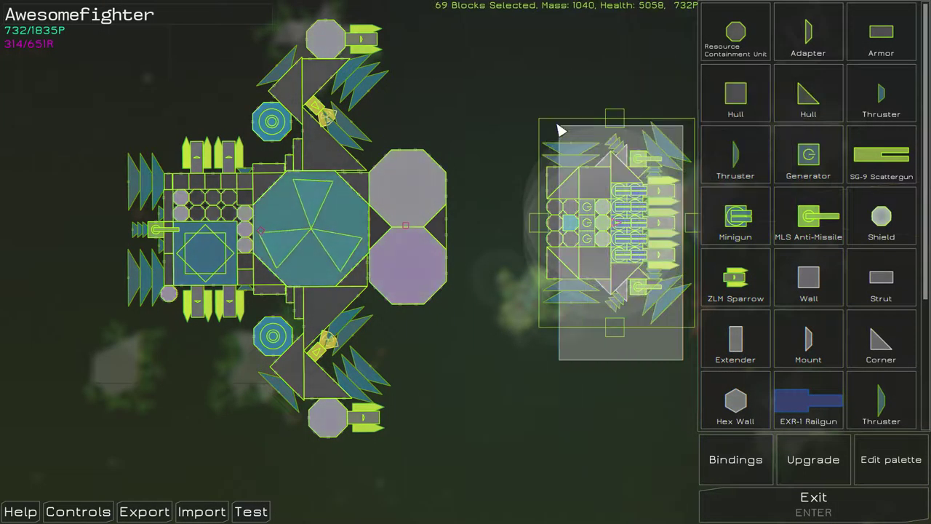
left_click_drag(593, 186, 489, 192)
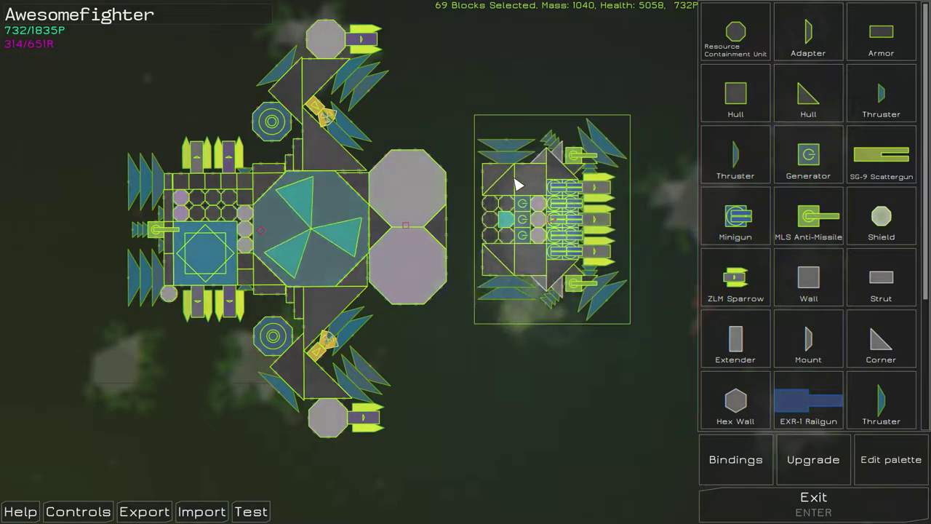
left_click(488, 192)
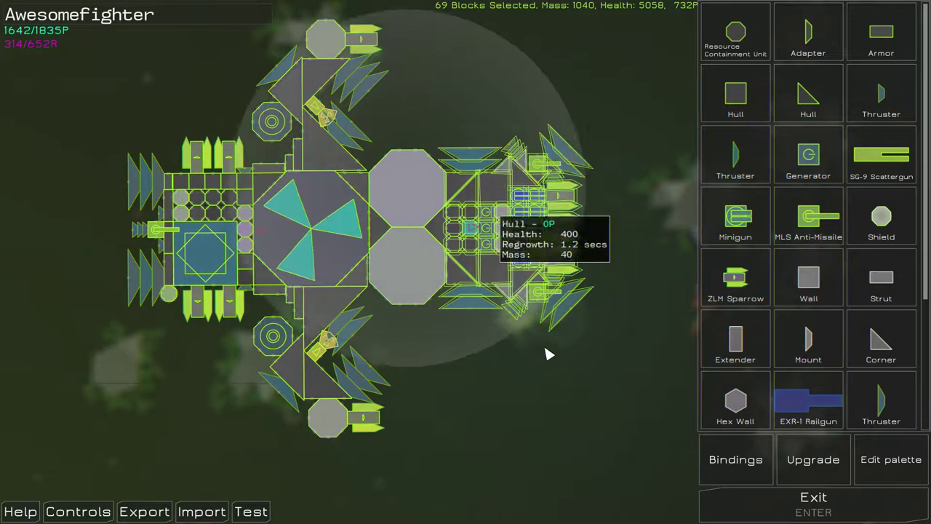
scroll(571, 413, "down", 3)
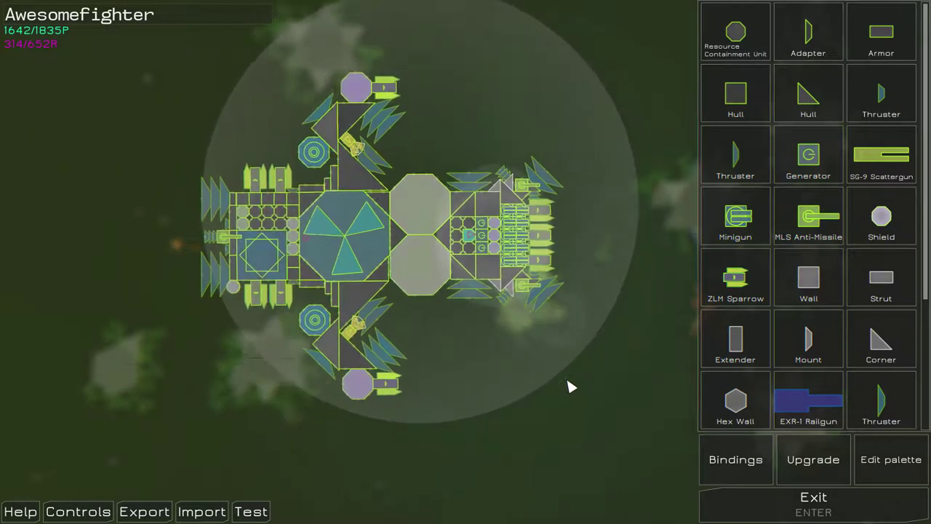
scroll(572, 393, "down", 2)
scroll(569, 379, "up", 6)
scroll(569, 379, "up", 1)
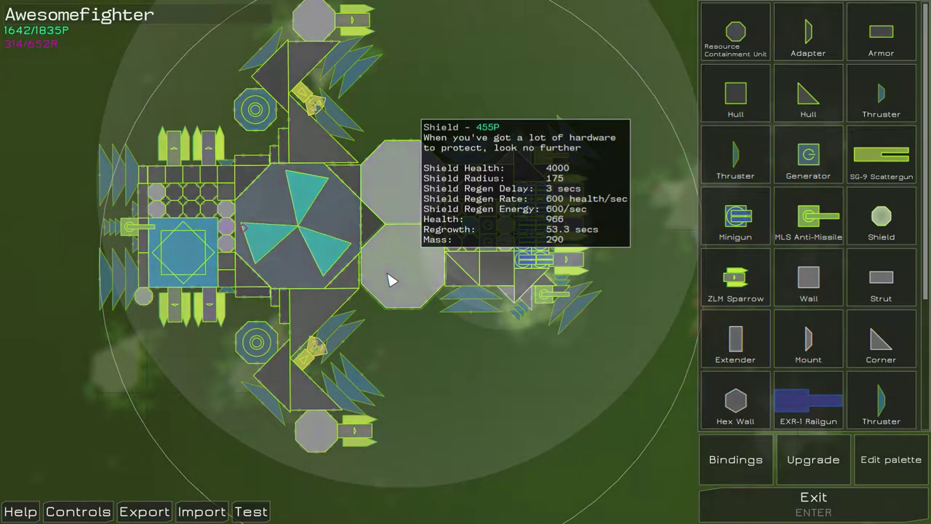
scroll(480, 409, "down", 3)
scroll(480, 409, "up", 5)
scroll(480, 409, "down", 3)
key("Return")
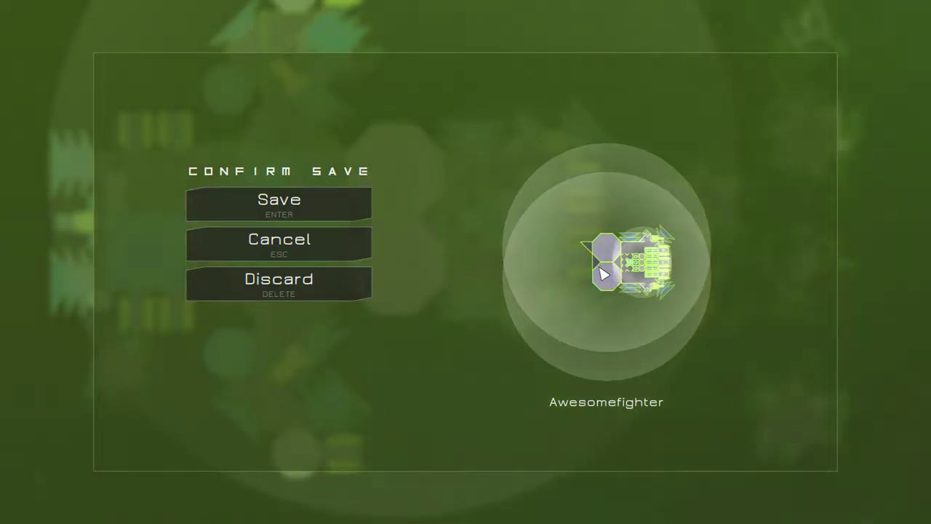
key("Escape")
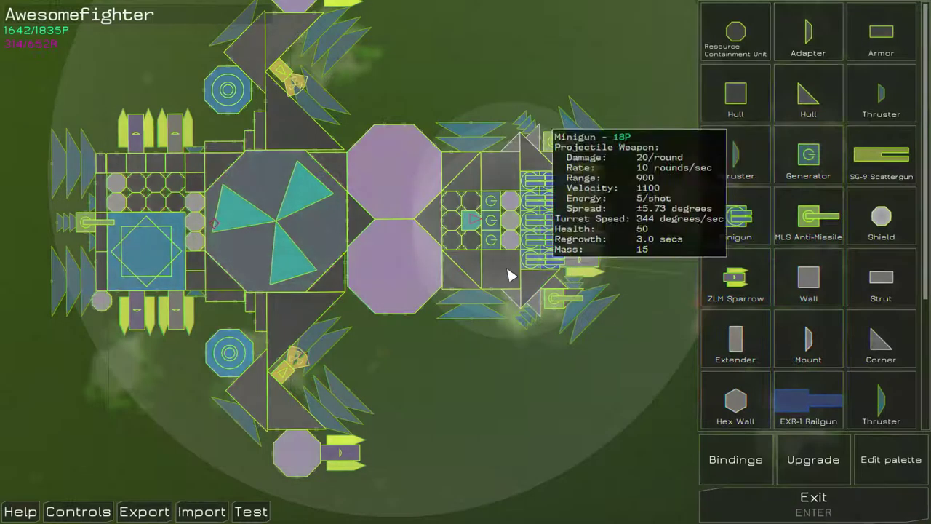
key("Return")
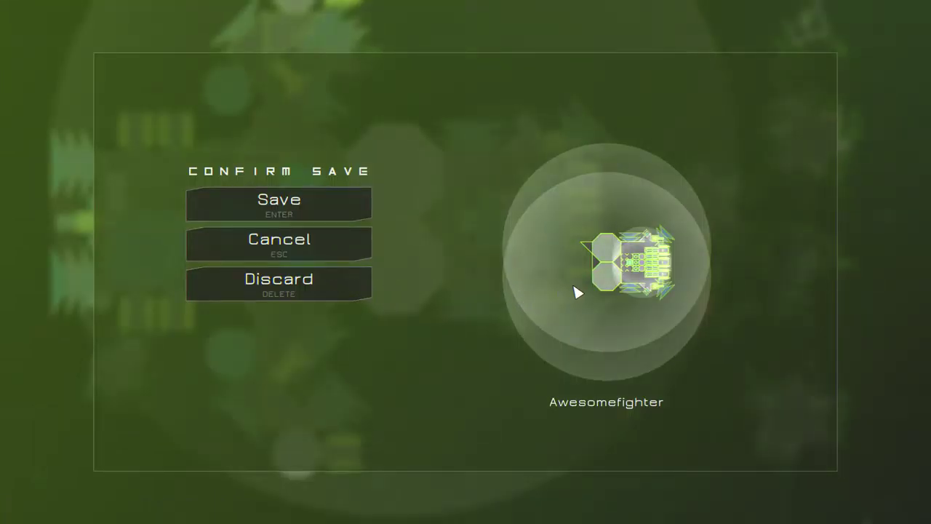
key("Escape")
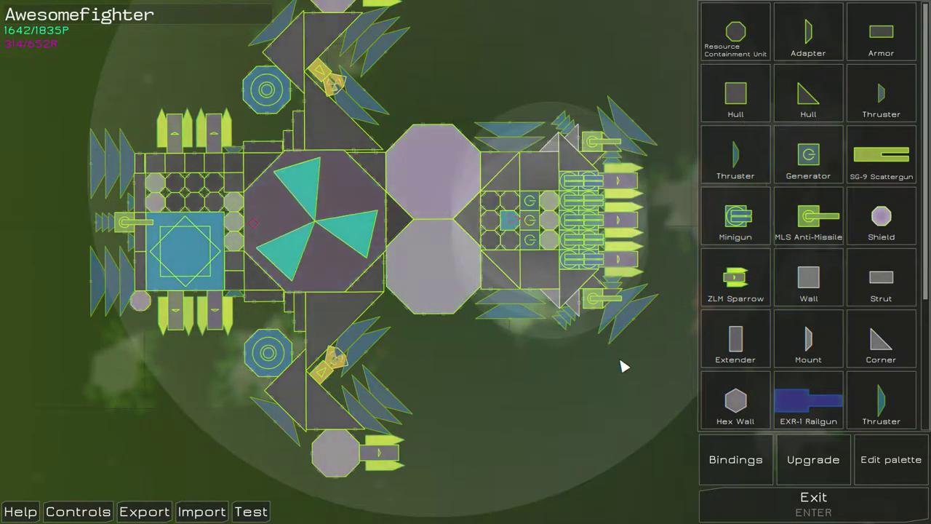
mouse_move(633, 385)
left_mouse_down()
mouse_move(605, 409)
mouse_move(360, 129)
left_mouse_up()
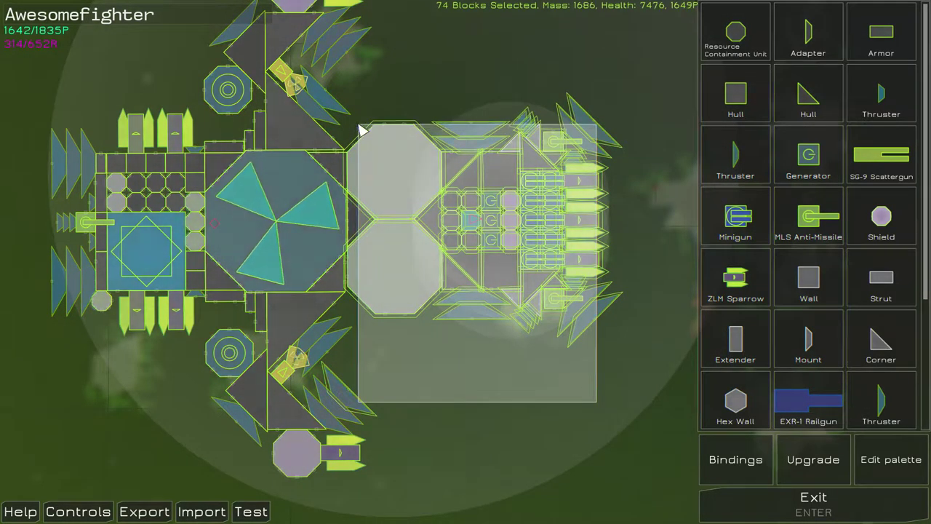
mouse_move(643, 346)
left_mouse_down()
mouse_move(435, 204)
mouse_move(378, 273)
left_mouse_up()
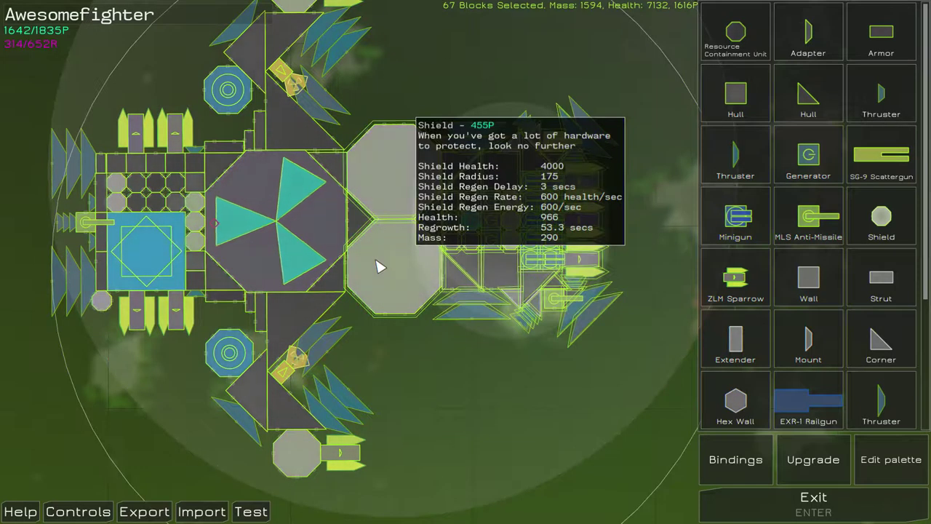
key("m")
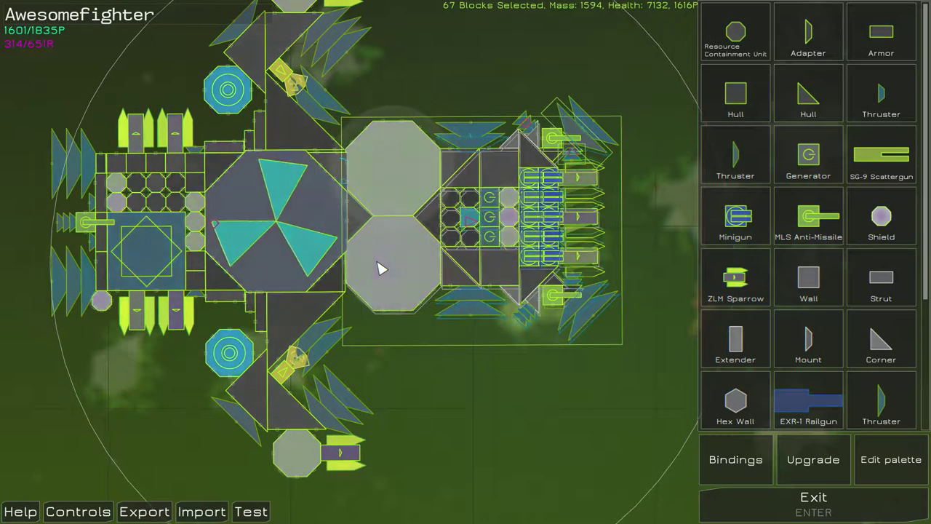
key("ctrl+z")
left_click(466, 390)
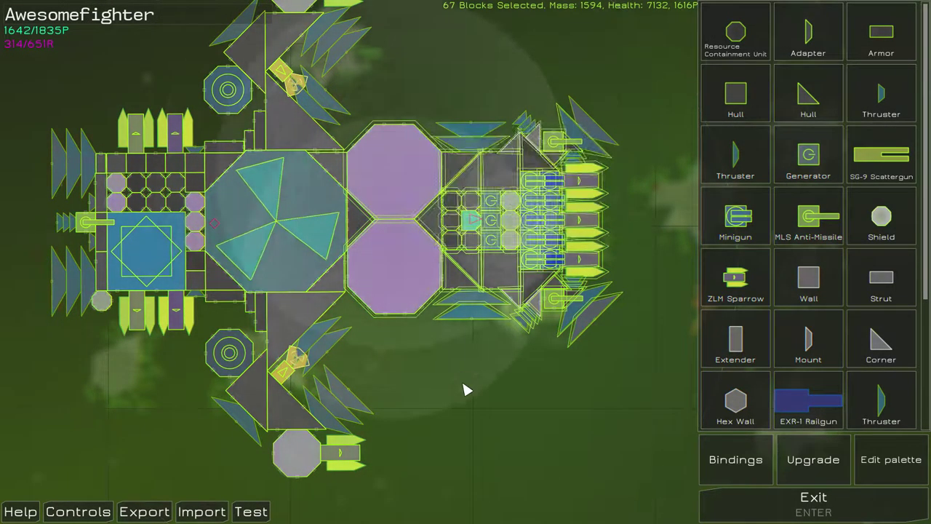
key("Escape")
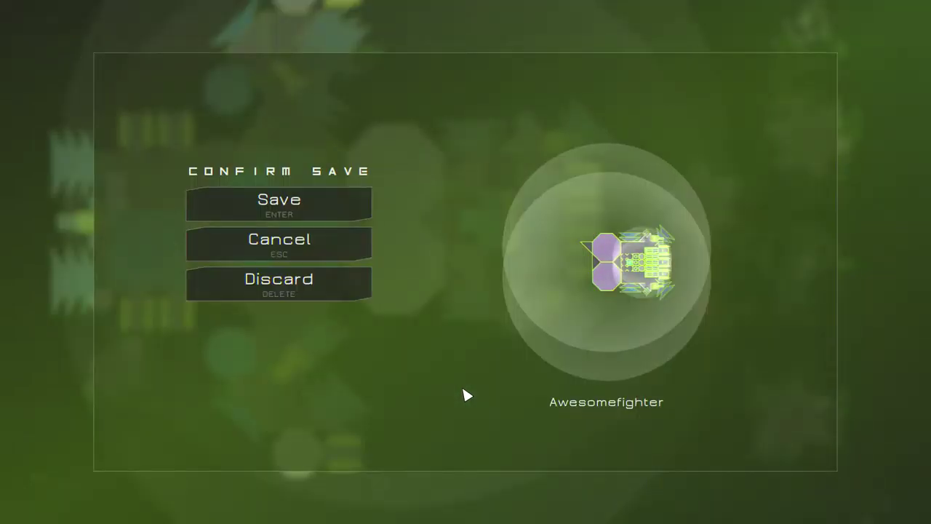
key("Escape")
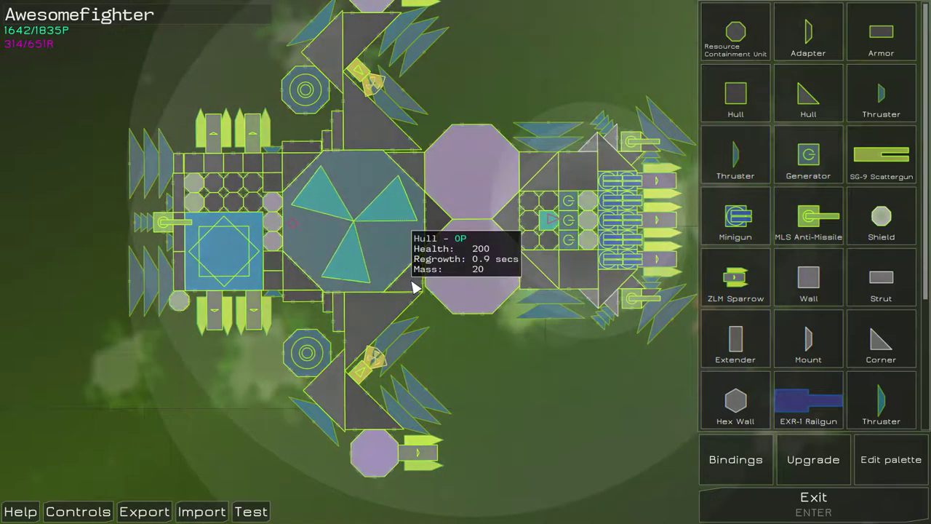
left_click(418, 283)
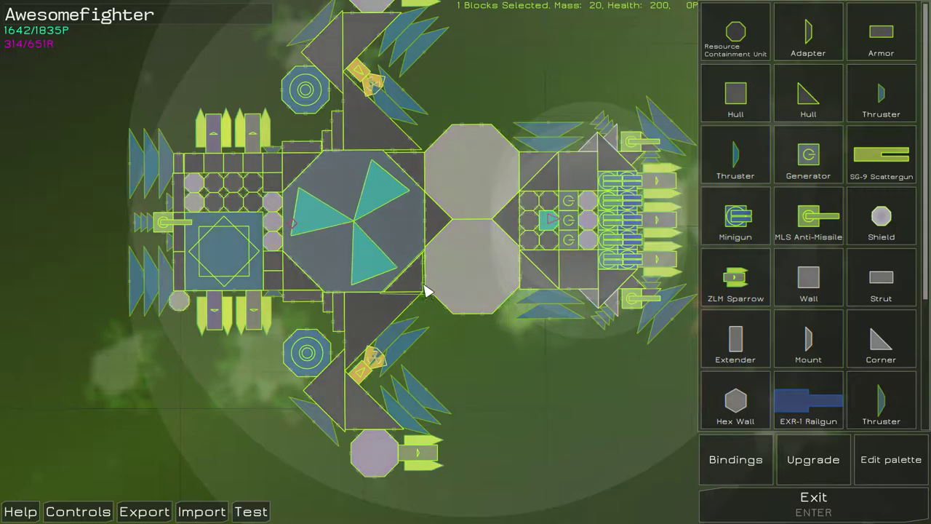
left_click(545, 416)
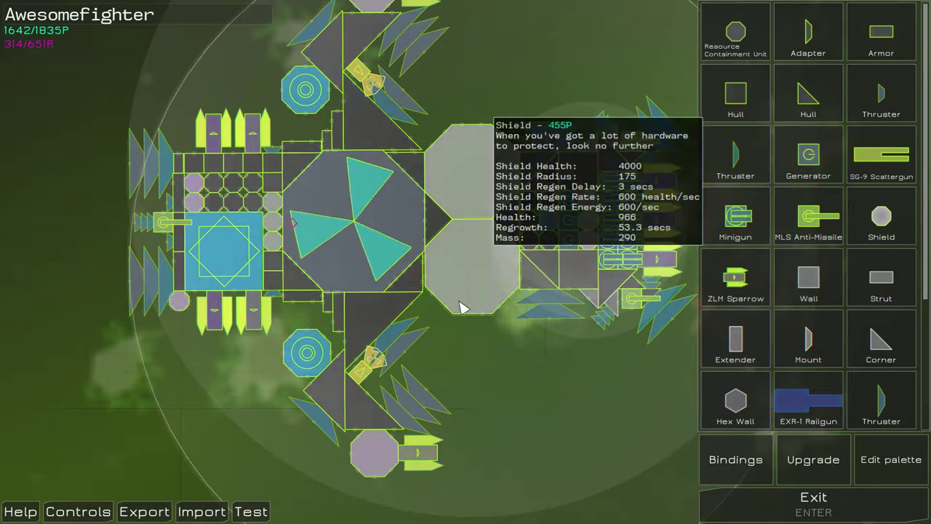
key("Escape")
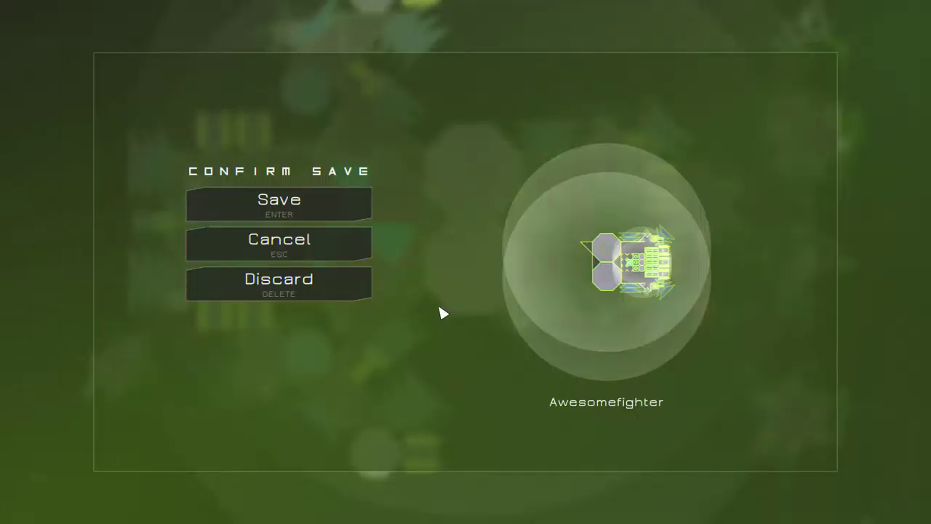
Step: Discard the front-shield changes, reopen Awesomefighter's editor, and open the Upgrade databank
left_click(304, 288)
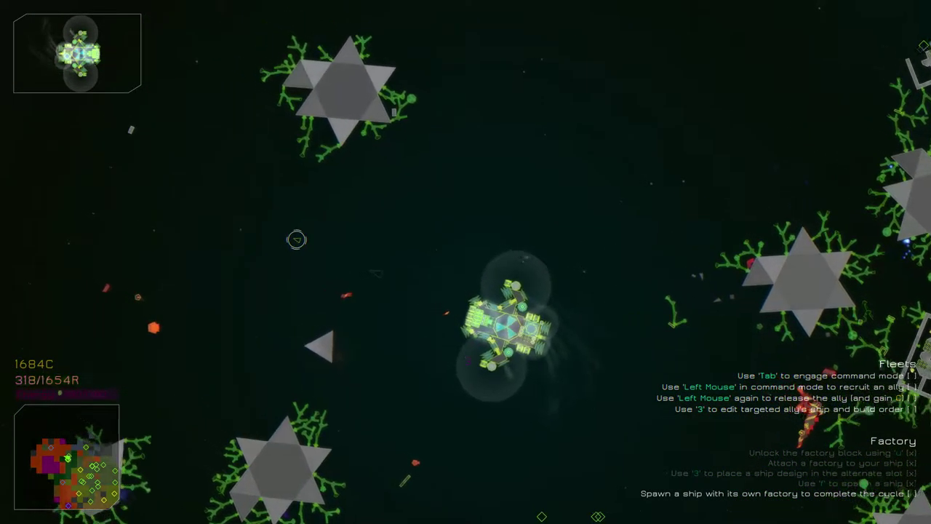
key("3")
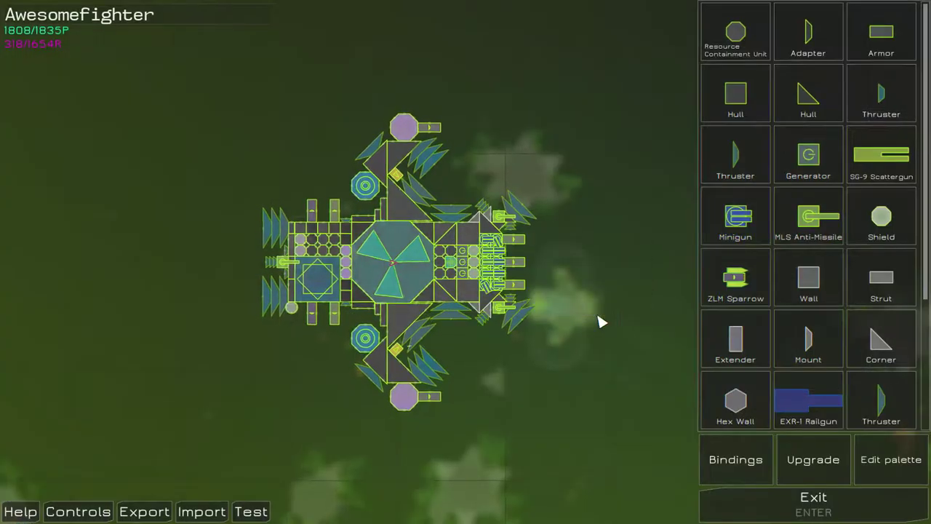
scroll(760, 359, "down", 3)
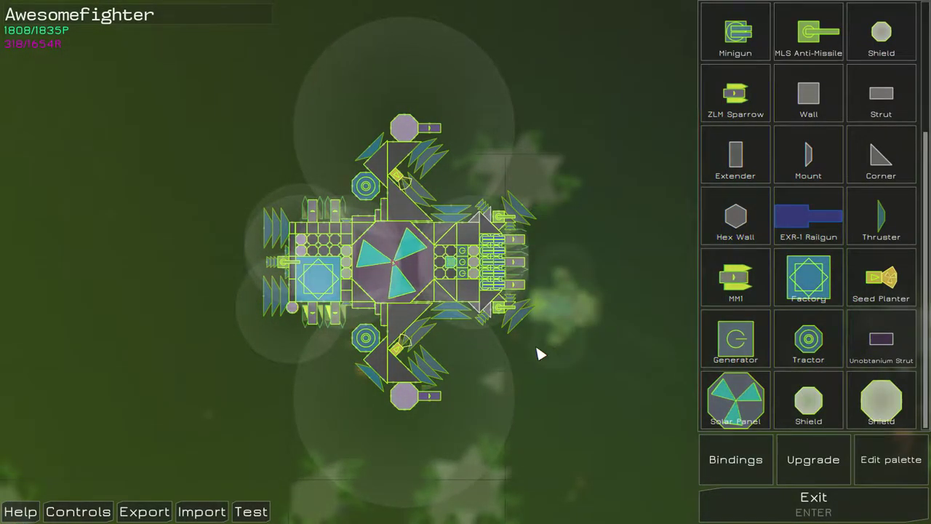
scroll(499, 346, "up", 2)
scroll(500, 346, "up", 2)
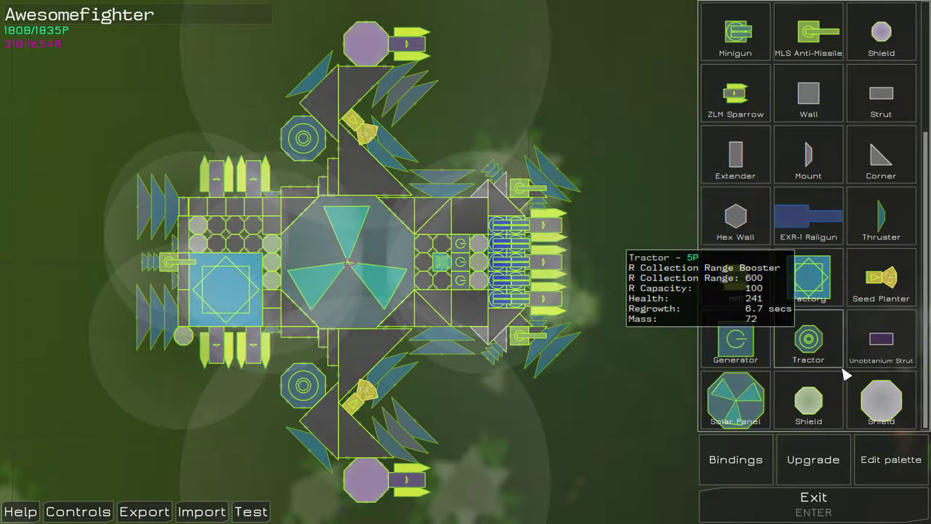
left_click(814, 459)
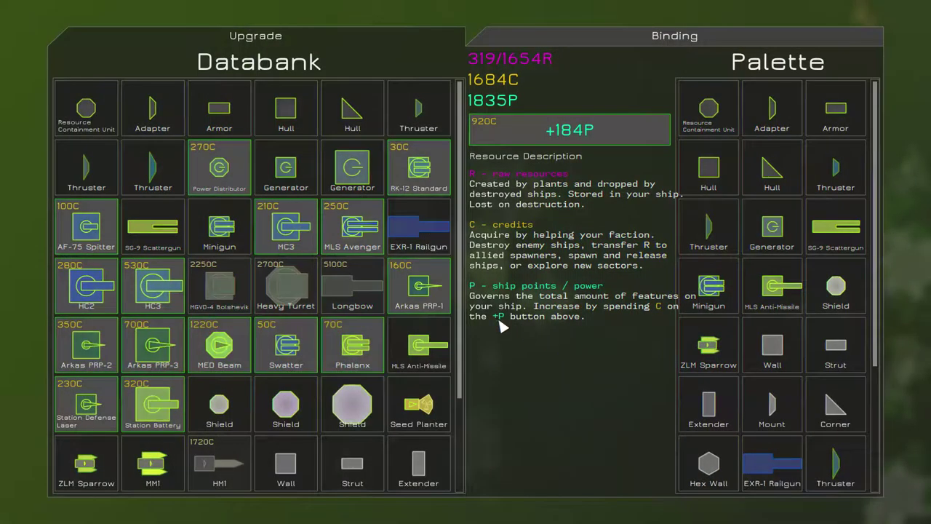
mouse_move(219, 285)
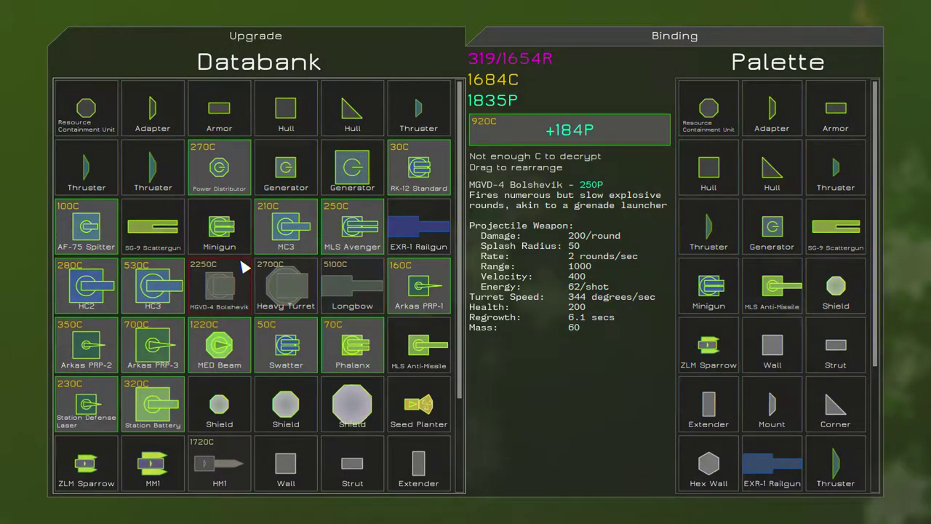
scroll(244, 267, "down", 1)
scroll(218, 277, "down", 1)
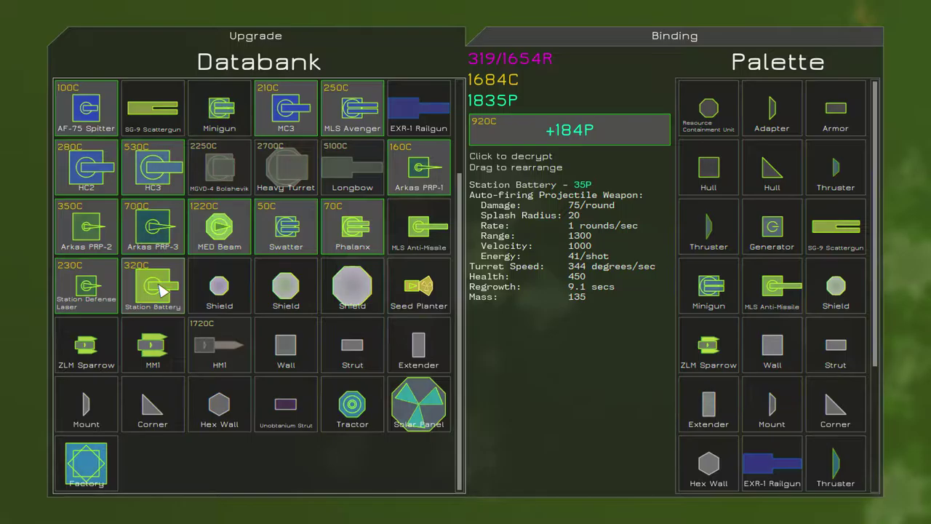
Step: Decrypt the Station Defense Laser for 230 credits and return to the ship editor
left_click(107, 287)
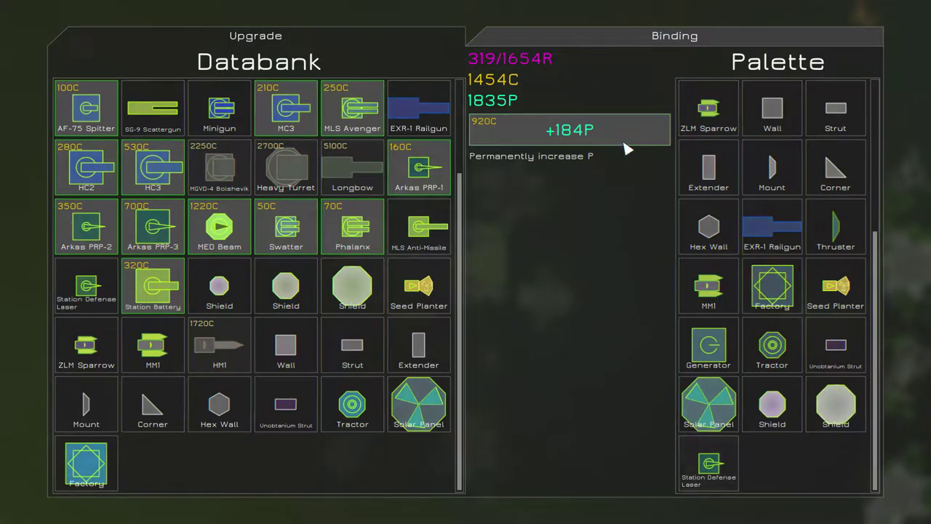
key("Escape")
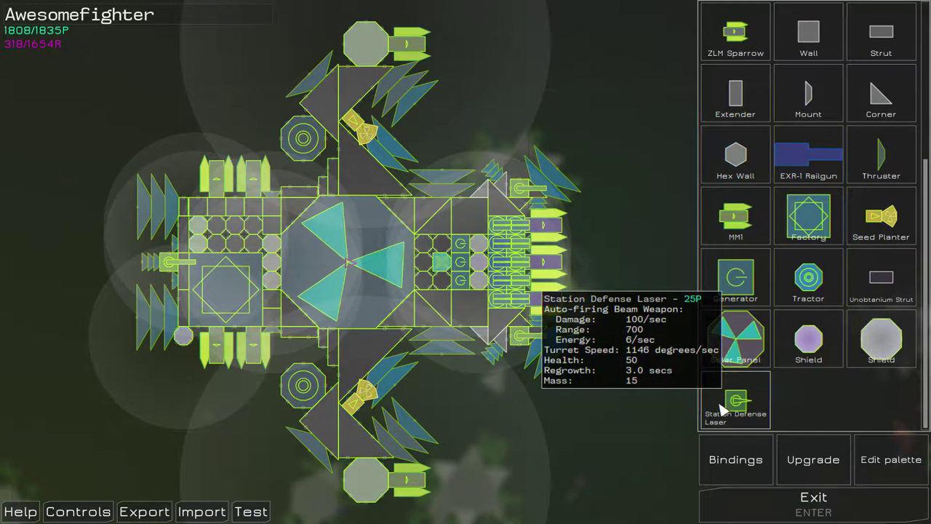
Step: Place Station Defense Laser turrets on the upper, lower, lower-left and upper-left hull
left_click(722, 405)
left_click(298, 174)
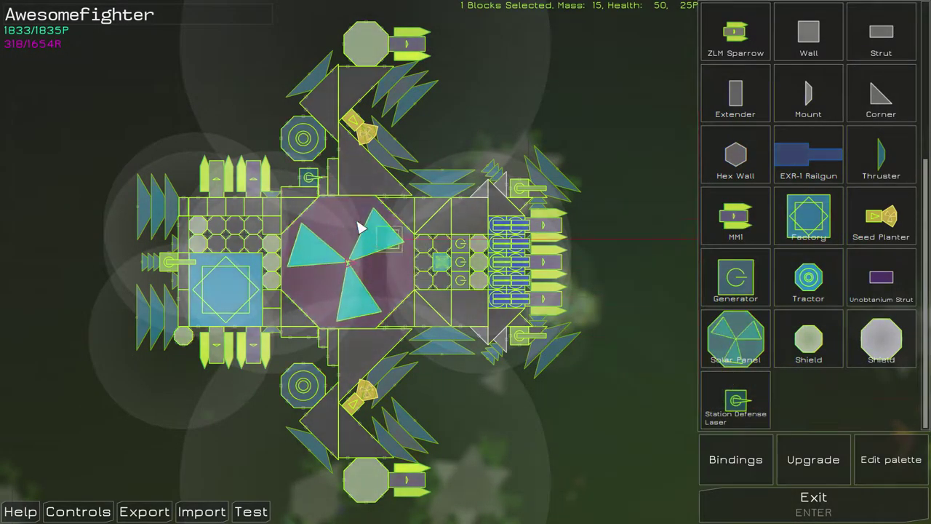
left_click(290, 176)
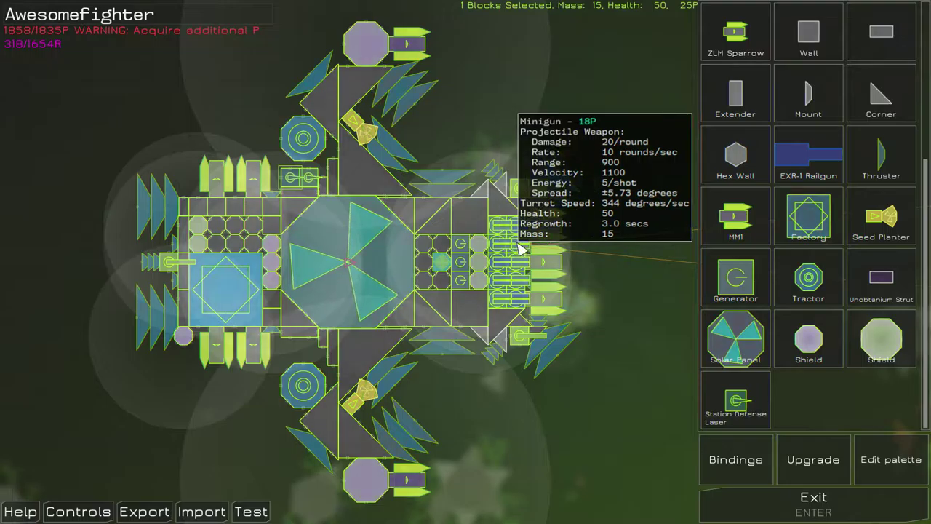
left_click(311, 351)
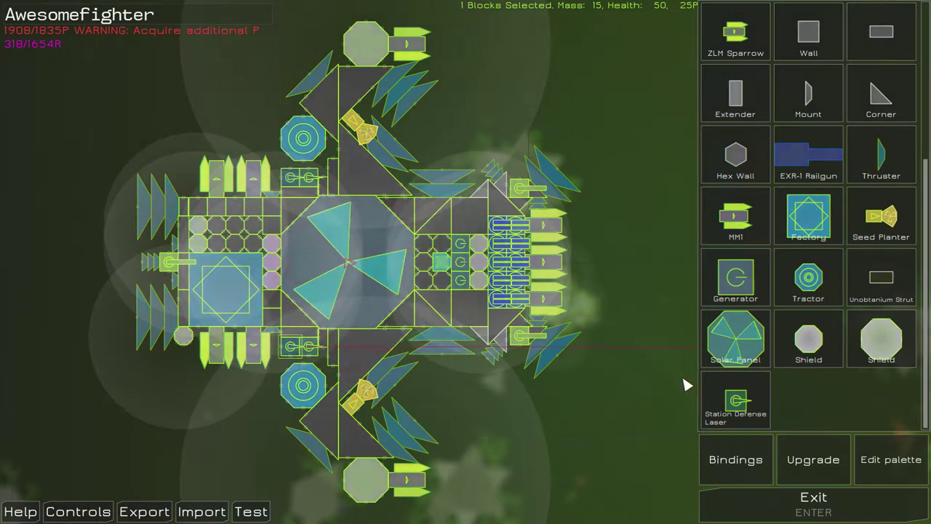
left_click(735, 400)
left_click(368, 411)
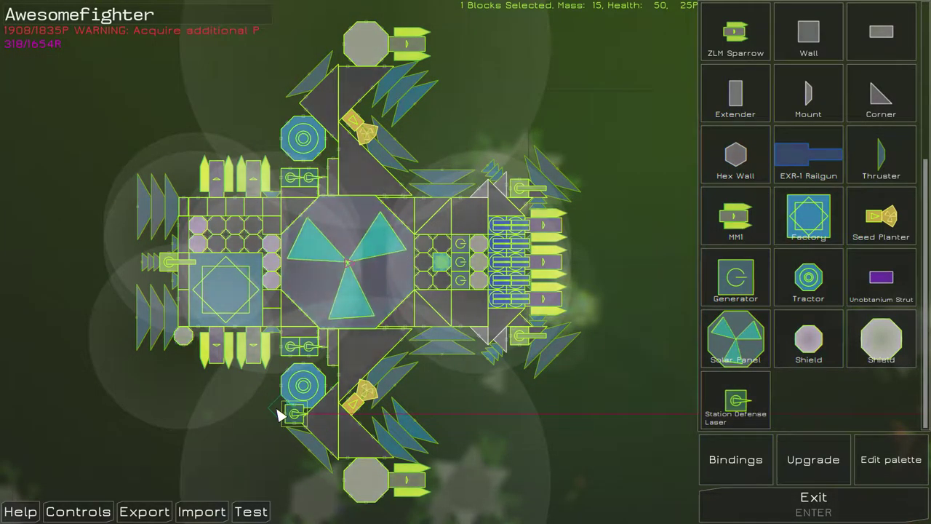
left_click(280, 415)
left_click(735, 400)
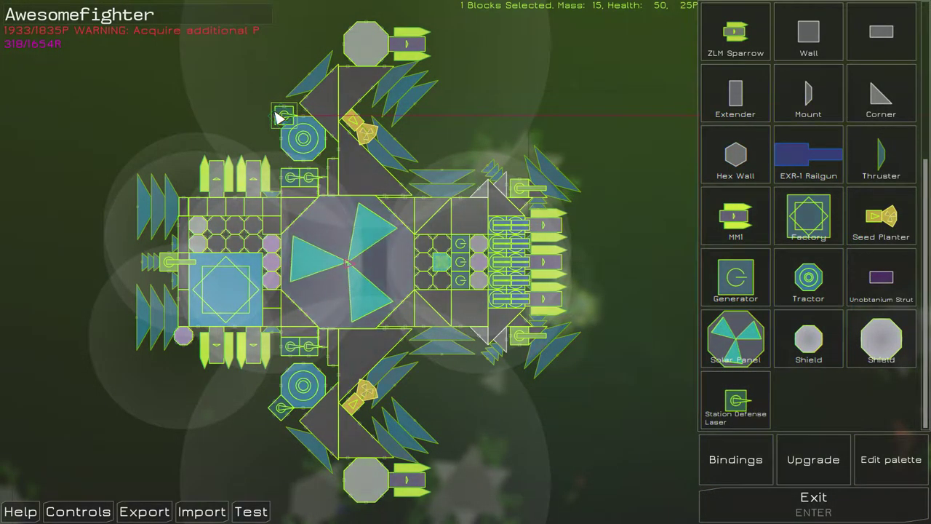
left_click(280, 117)
left_click(734, 400)
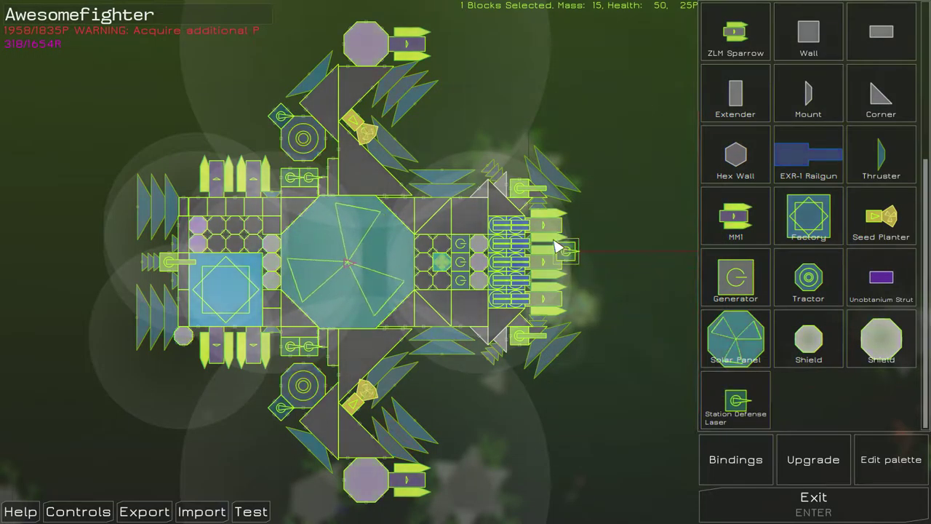